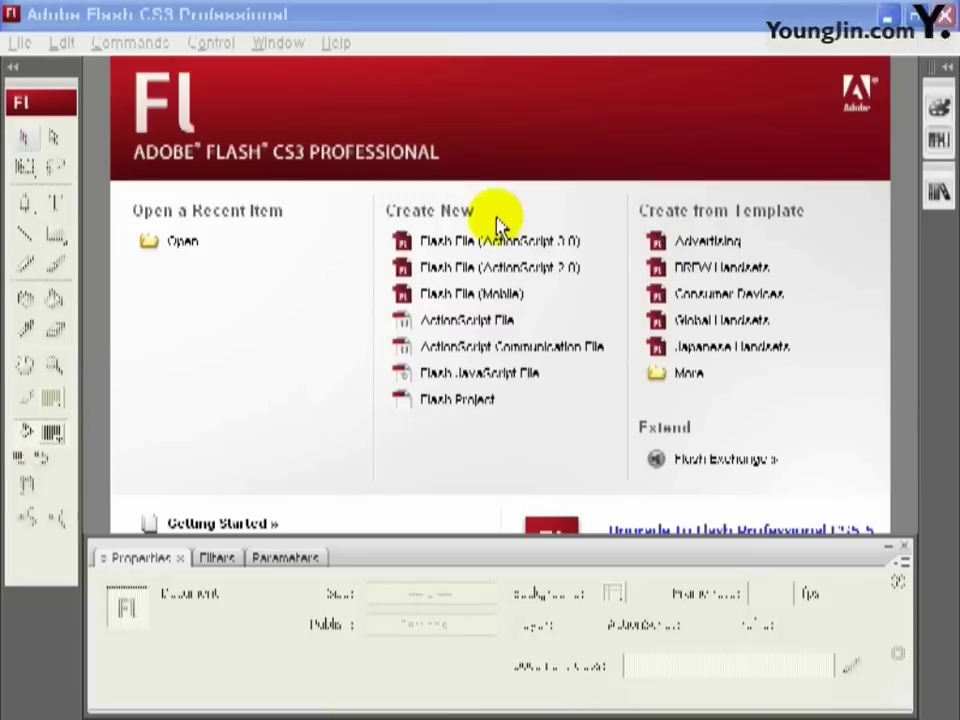
- Create a new Flash File (ActionScript 2.0) and save it as main.fla
{"action": "left_click", "coordinate": [493, 243]}
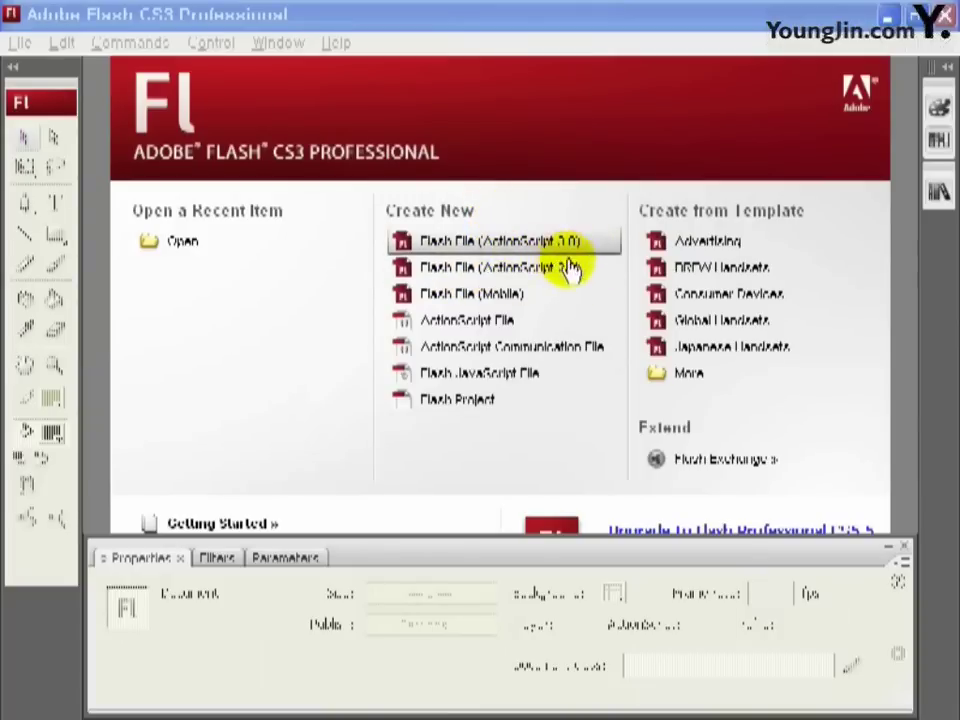
{"action": "left_click", "coordinate": [540, 270]}
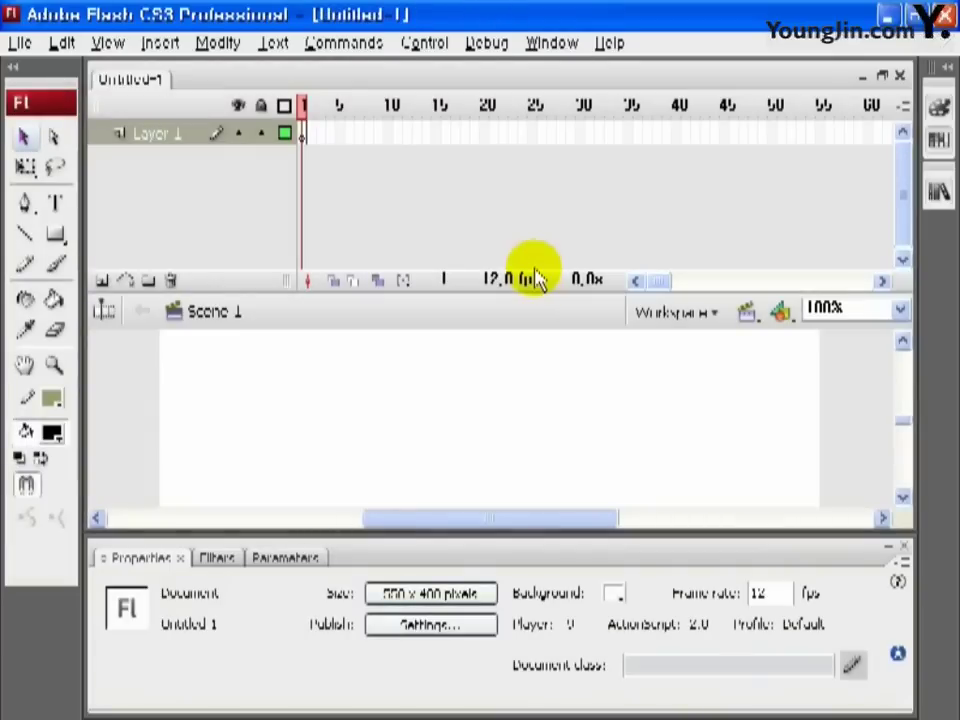
{"action": "left_click", "coordinate": [20, 42]}
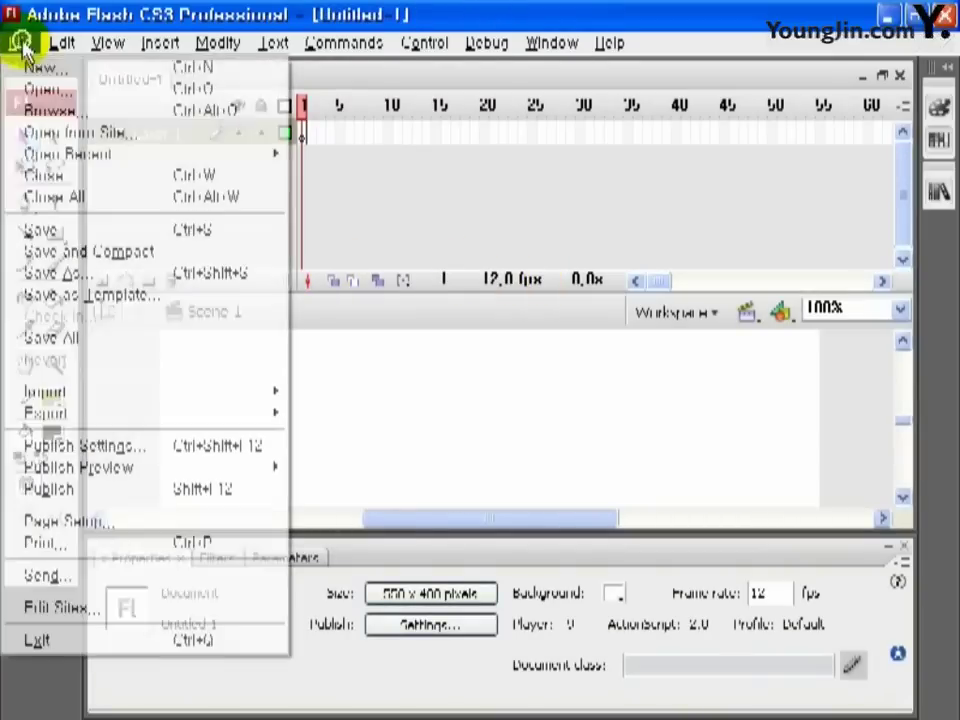
{"action": "left_click", "coordinate": [238, 229]}
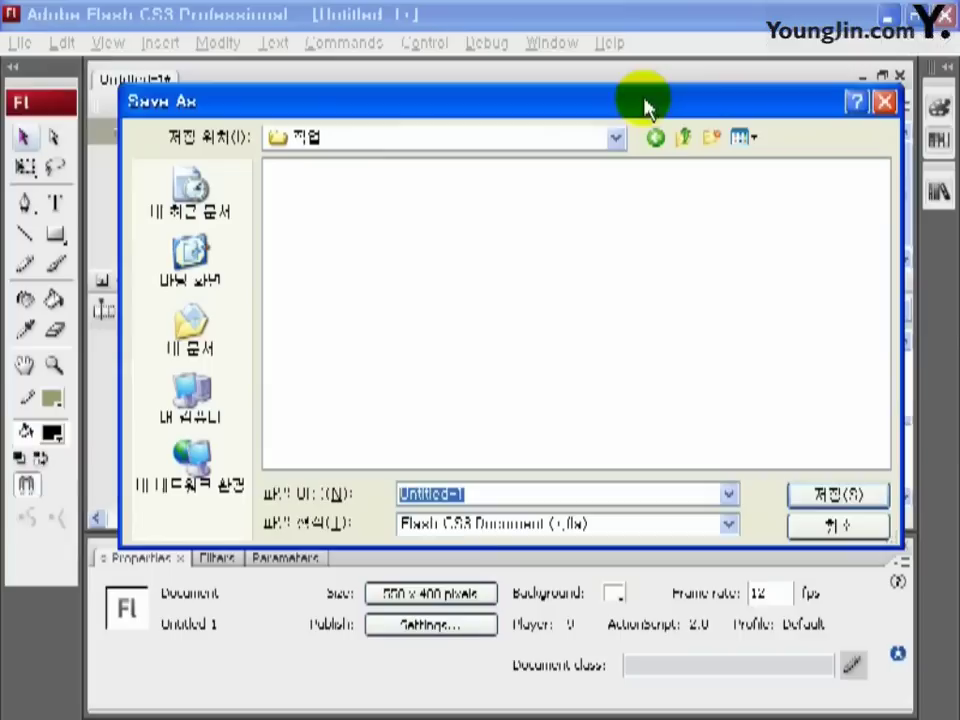
{"action": "left_click", "coordinate": [429, 489]}
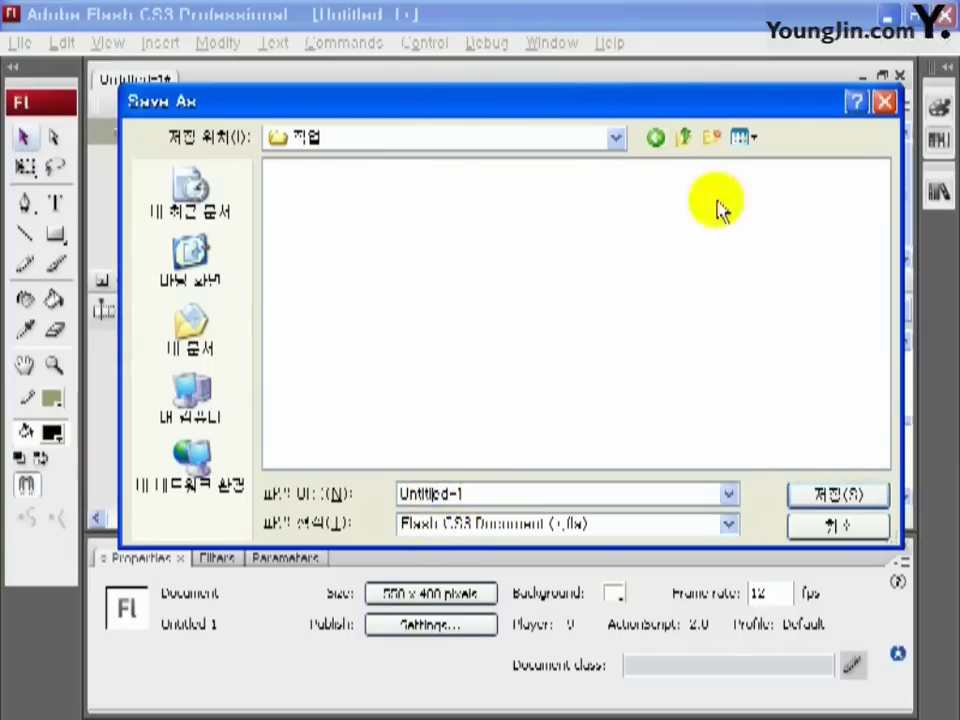
{"action": "left_click_drag", "start_coordinate": [491, 497], "coordinate": [306, 489]}
{"action": "type", "text": "main.fla"}
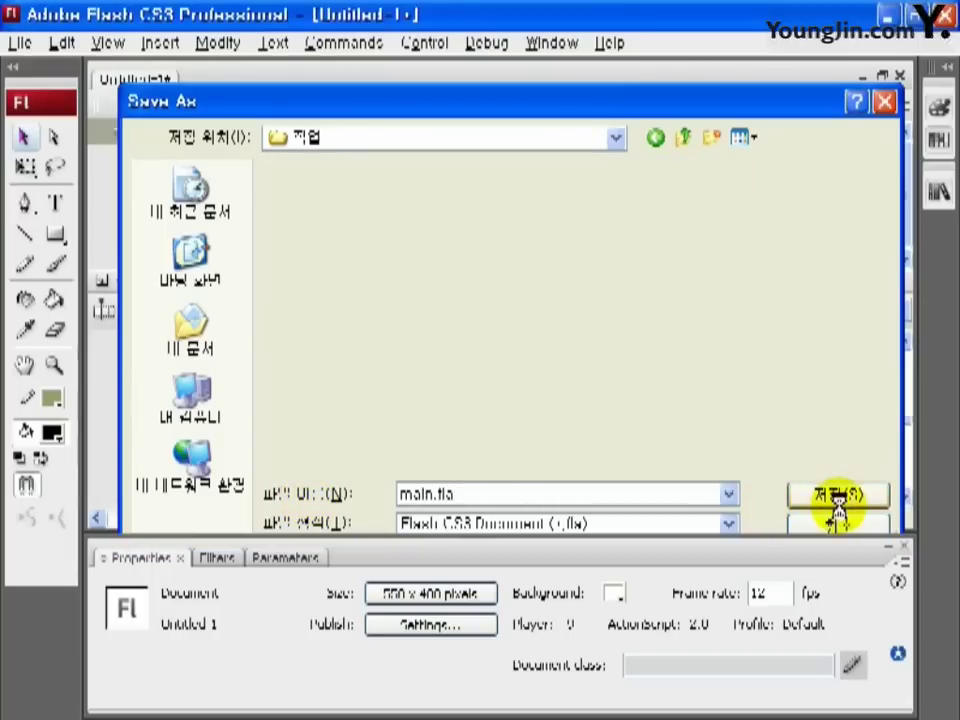
{"action": "left_click", "coordinate": [838, 500]}
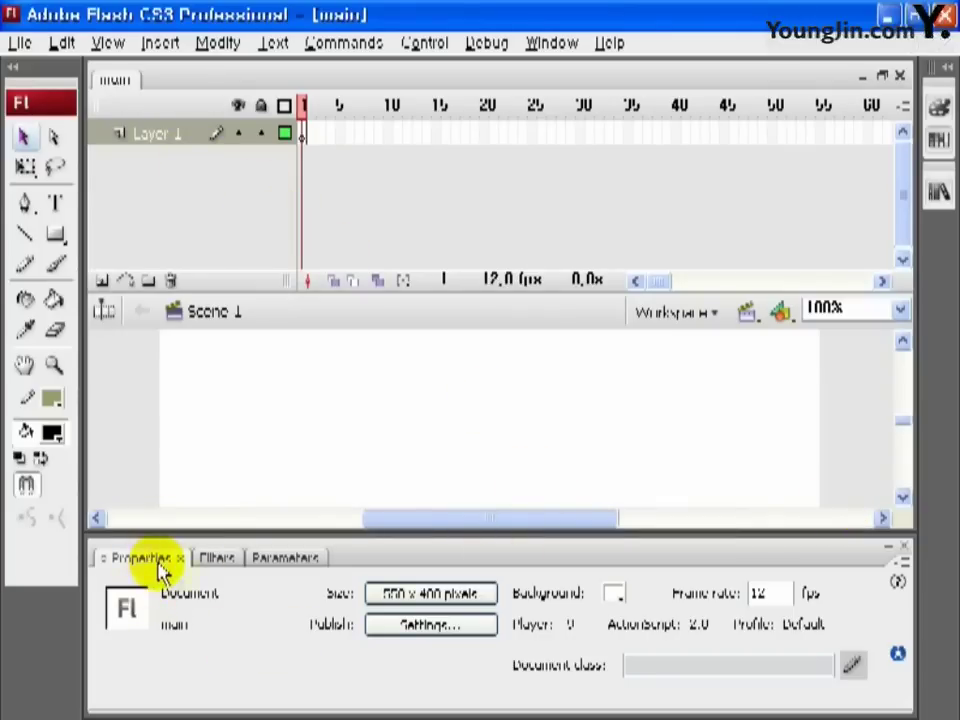
- Set the document size to 277 x 269 px, the background color to #C9EDFF and the frame rate to 30 fps
{"action": "left_click", "coordinate": [440, 598]}
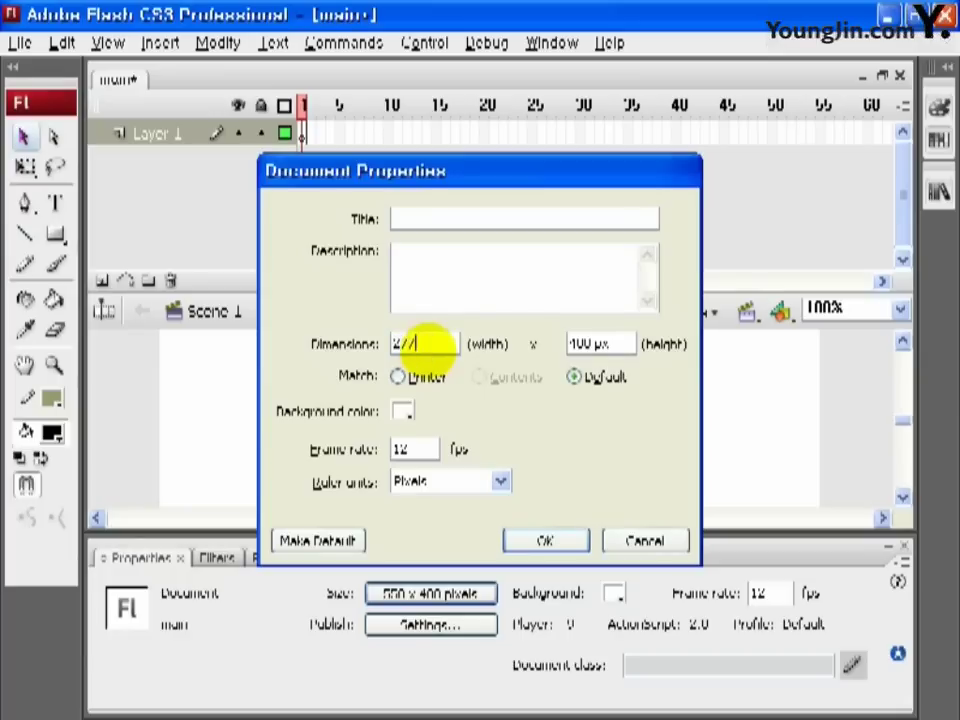
{"action": "left_click_drag", "start_coordinate": [603, 343], "coordinate": [560, 343]}
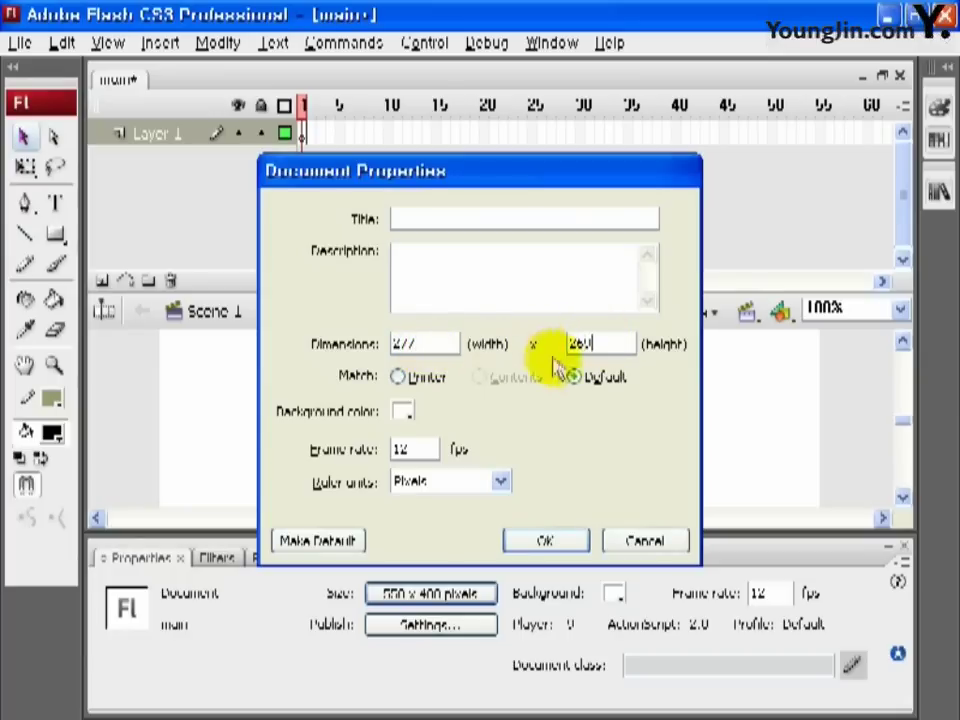
{"action": "left_click", "coordinate": [402, 411]}
{"action": "left_click", "coordinate": [522, 446]}
{"action": "type", "text": "#"}
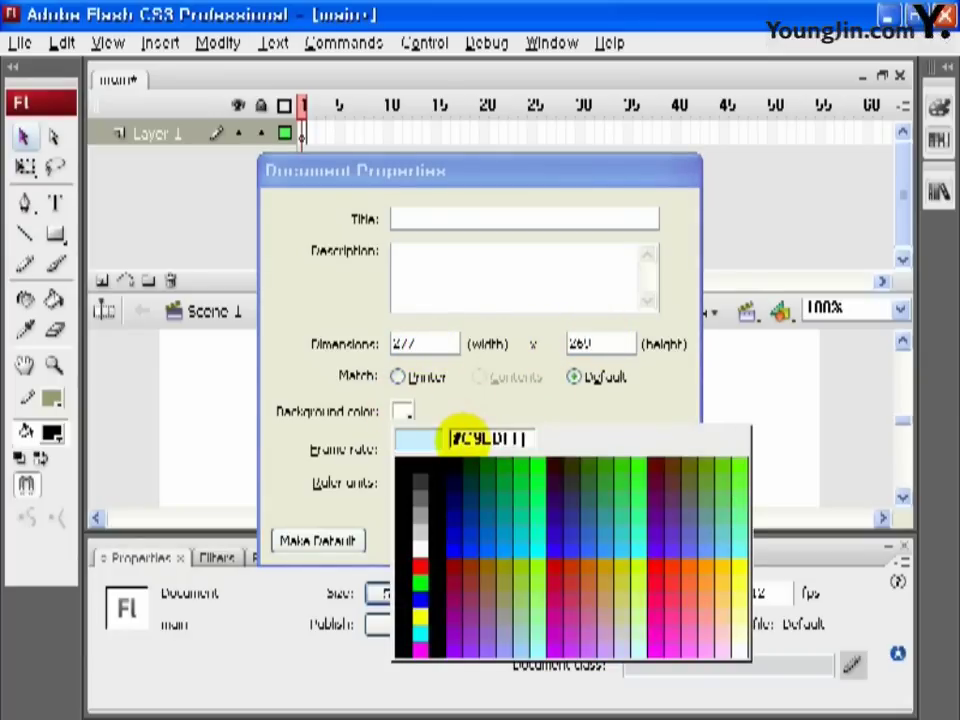
{"action": "type", "text": "C9EDFF"}
{"action": "key", "text": "Return"}
{"action": "left_click_drag", "start_coordinate": [424, 449], "coordinate": [378, 455]}
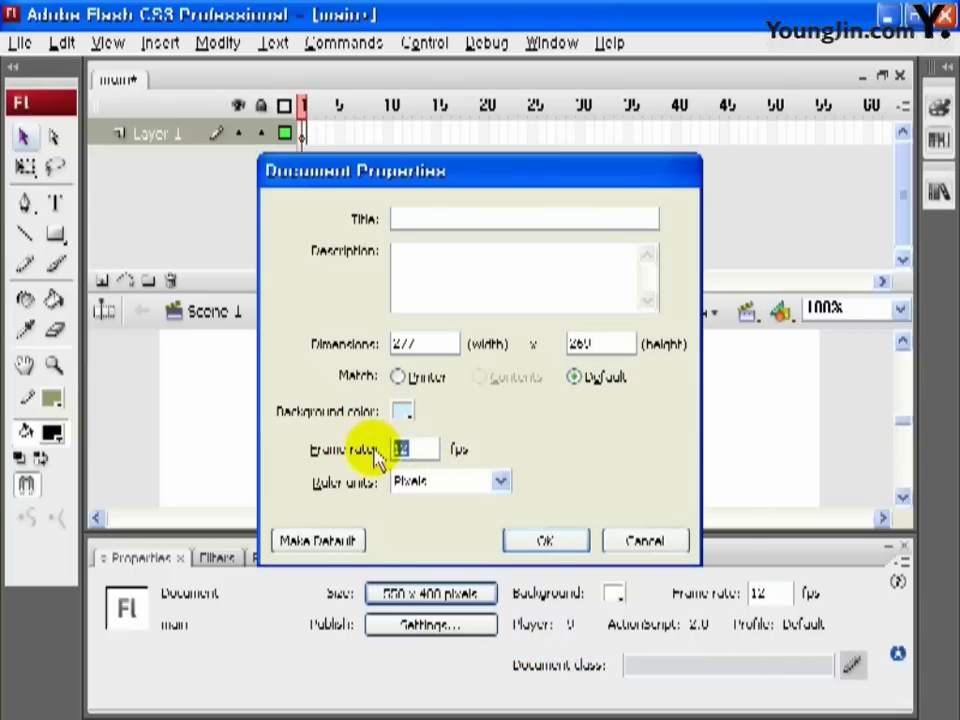
{"action": "left_click", "coordinate": [548, 545]}
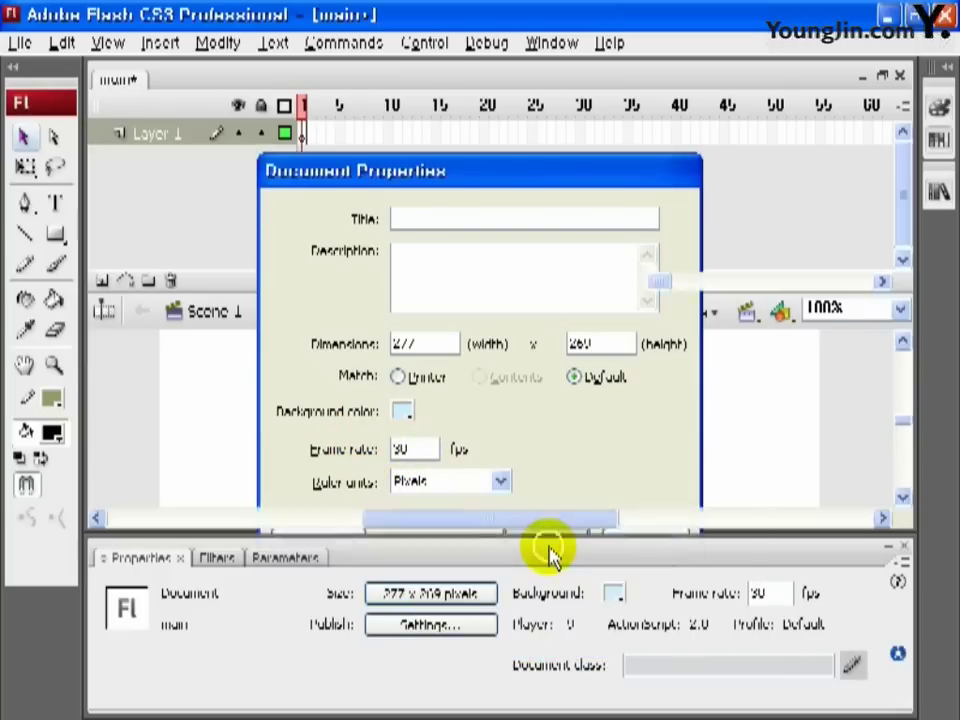
- Shorten the timeline area and create a new graphic symbol named img1
{"action": "left_click_drag", "start_coordinate": [487, 517], "coordinate": [439, 516]}
{"action": "left_click_drag", "start_coordinate": [332, 293], "coordinate": [342, 210]}
{"action": "left_click", "coordinate": [165, 43]}
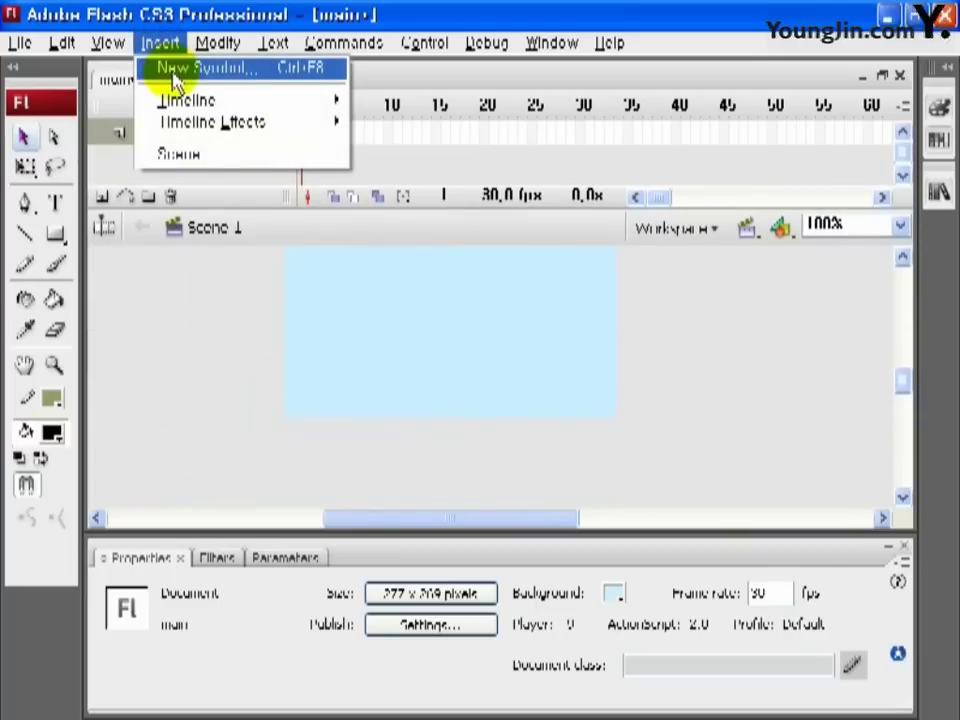
{"action": "left_click", "coordinate": [199, 79]}
{"action": "left_click_drag", "start_coordinate": [476, 76], "coordinate": [493, 268]}
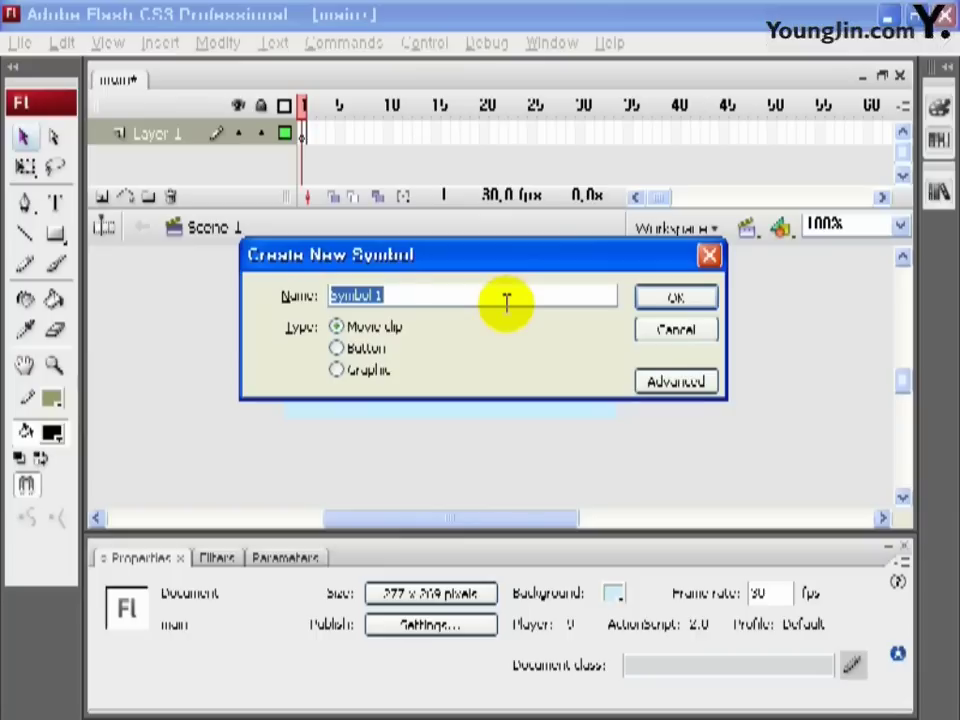
{"action": "key", "text": "BackSpace"}
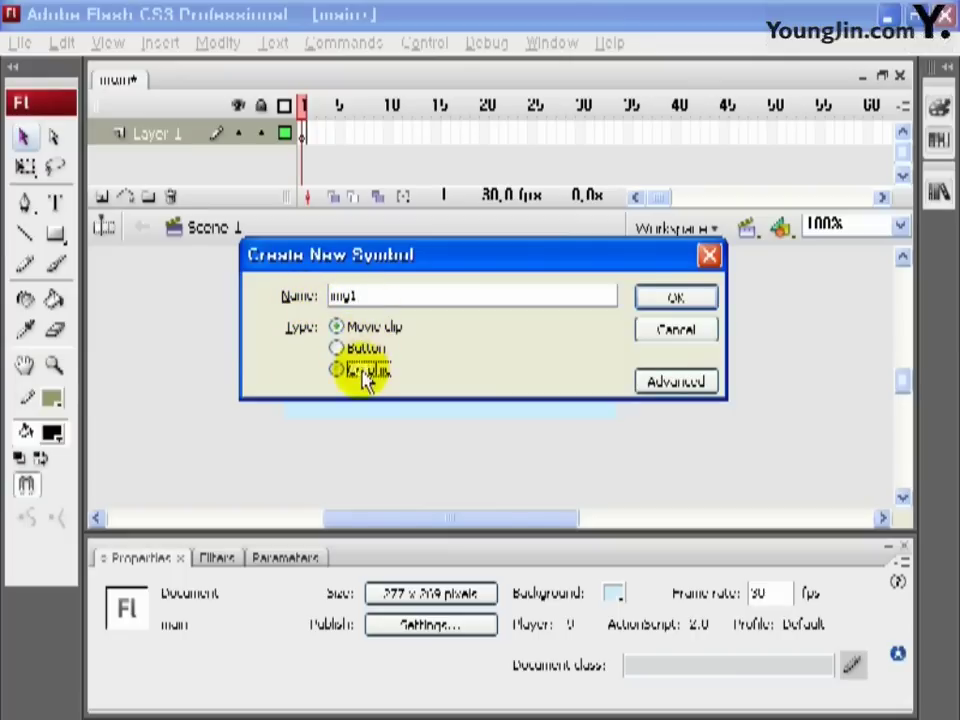
{"action": "left_click", "coordinate": [672, 298]}
- Import only the img1 picture from the images folder onto the symbol's stage, without the rest of the image sequence
{"action": "left_click", "coordinate": [20, 43]}
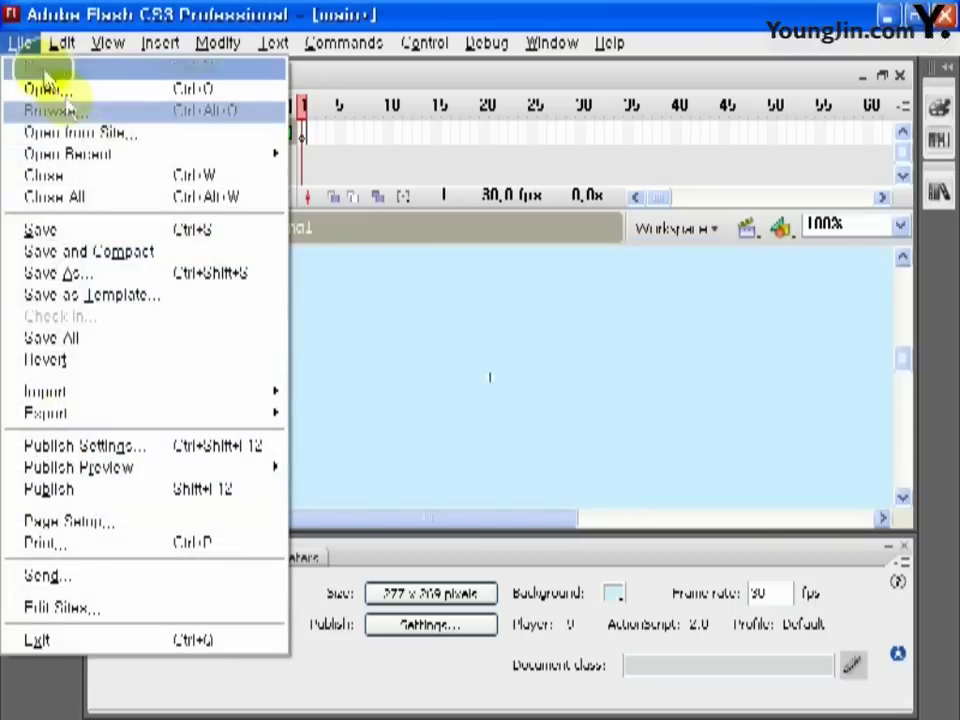
{"action": "mouse_move", "coordinate": [103, 393]}
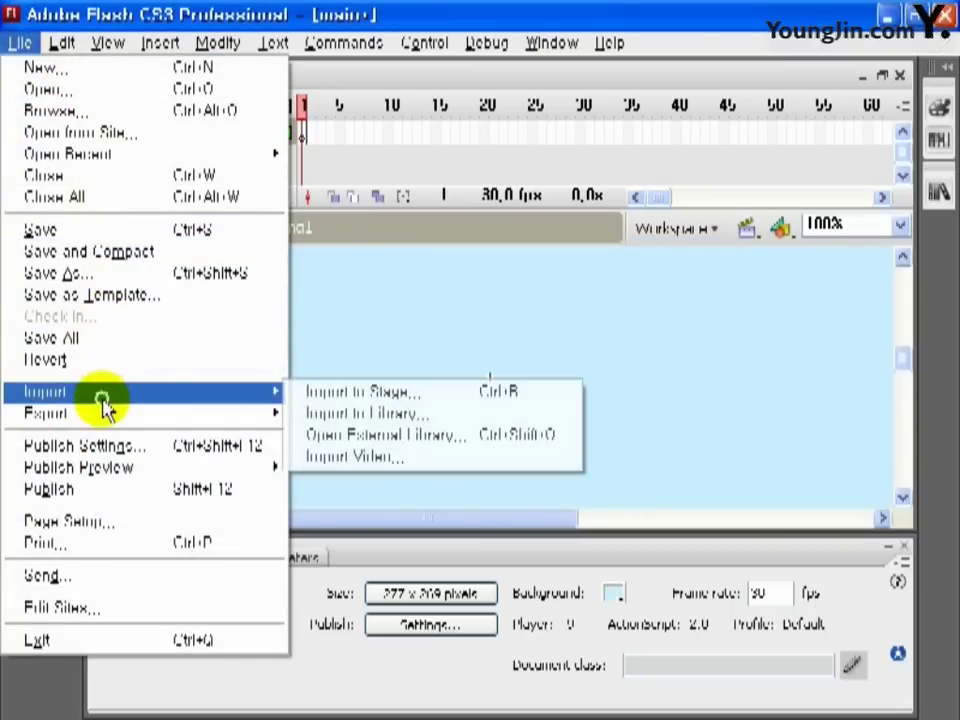
{"action": "left_click", "coordinate": [383, 391]}
{"action": "left_click_drag", "start_coordinate": [883, 208], "coordinate": [884, 238]}
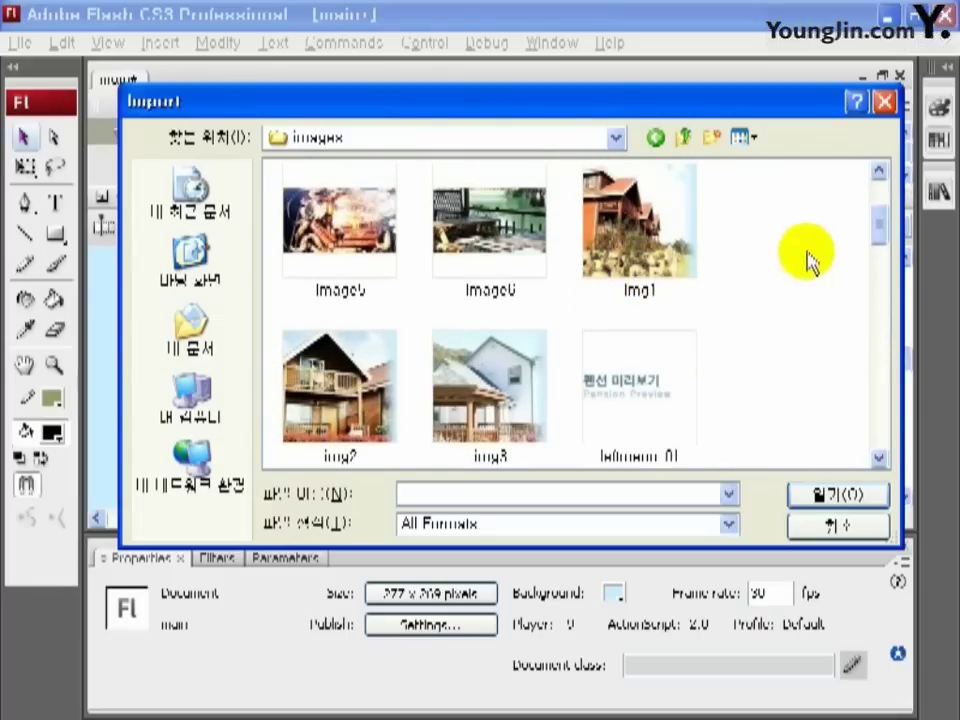
{"action": "left_click", "coordinate": [655, 212]}
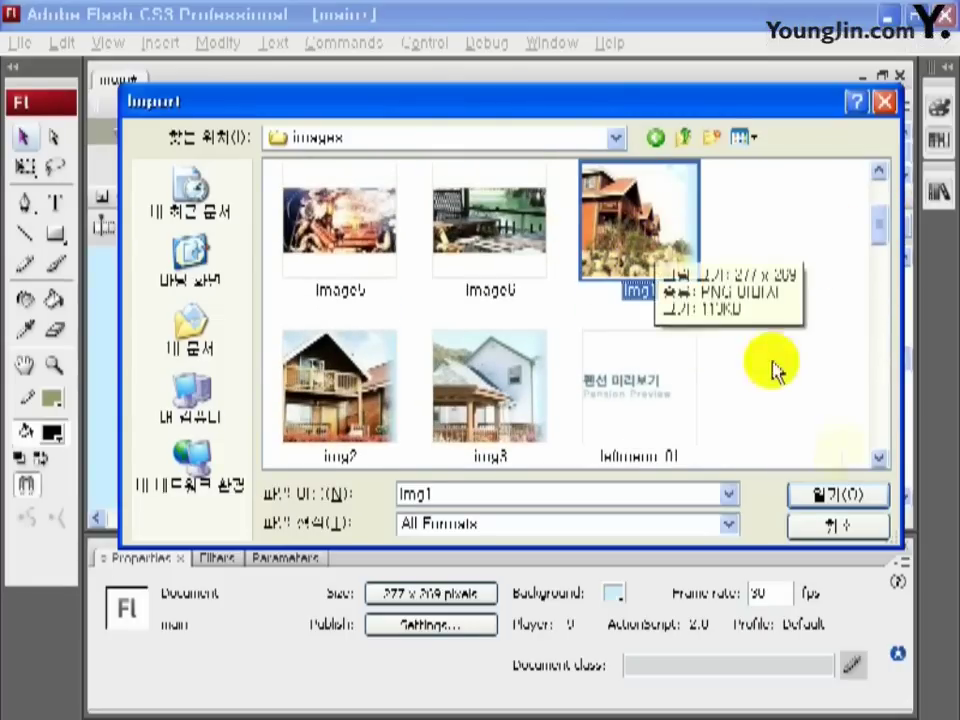
{"action": "left_click", "coordinate": [836, 496]}
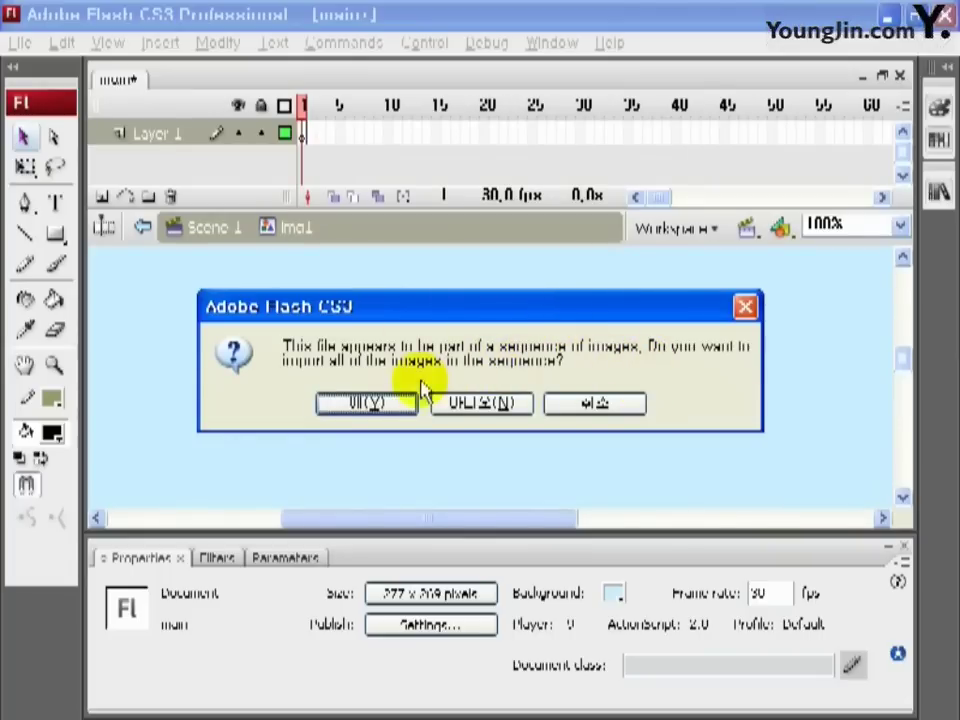
{"action": "left_click", "coordinate": [472, 408]}
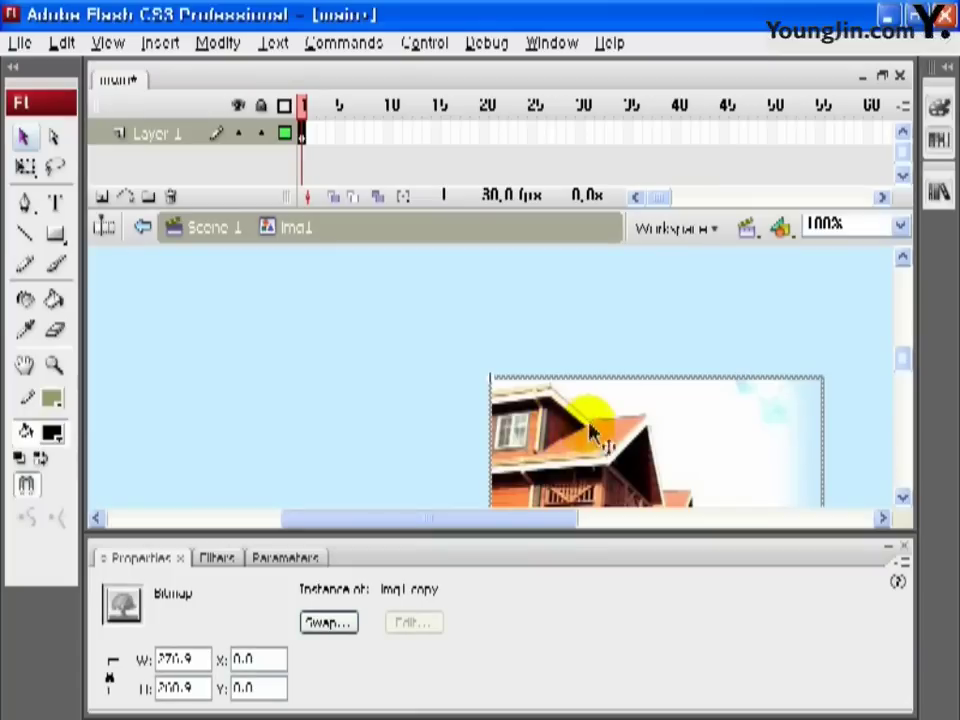
- Set the imported img1 bitmap's width to 277 and height to 269
{"action": "scroll", "coordinate": [795, 418], "scroll_direction": "down", "scroll_amount": 3}
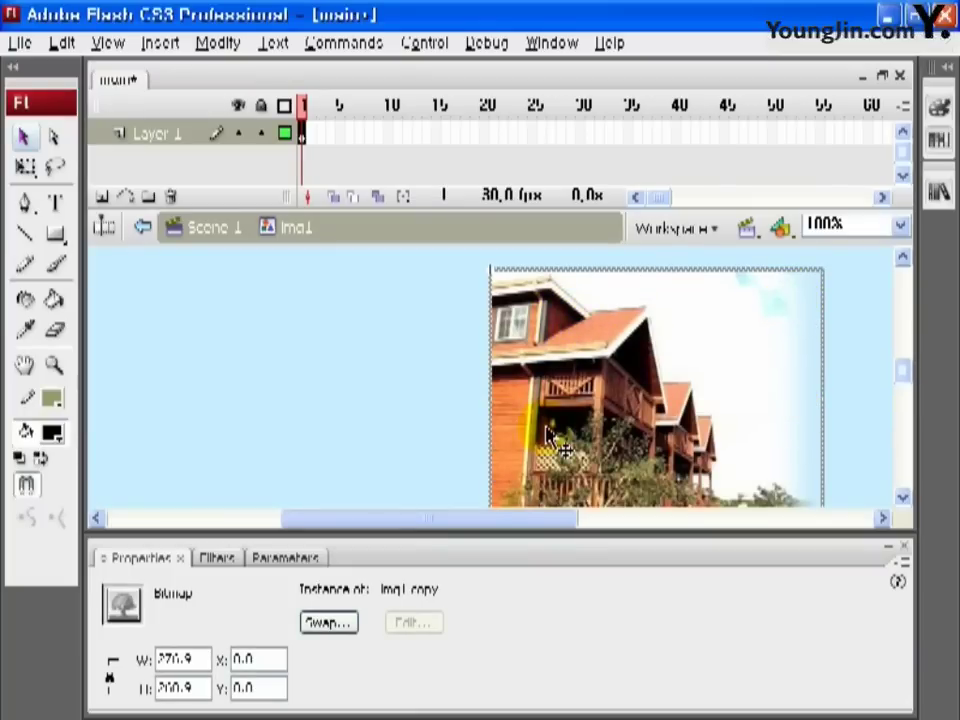
{"action": "left_click", "coordinate": [160, 659]}
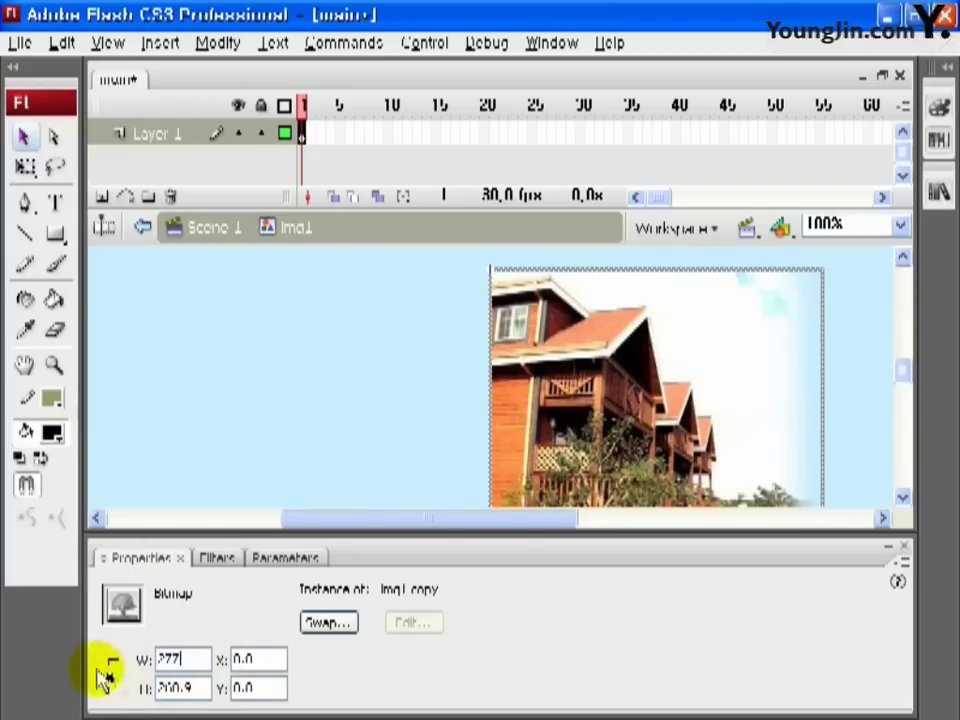
{"action": "key", "text": "Return"}
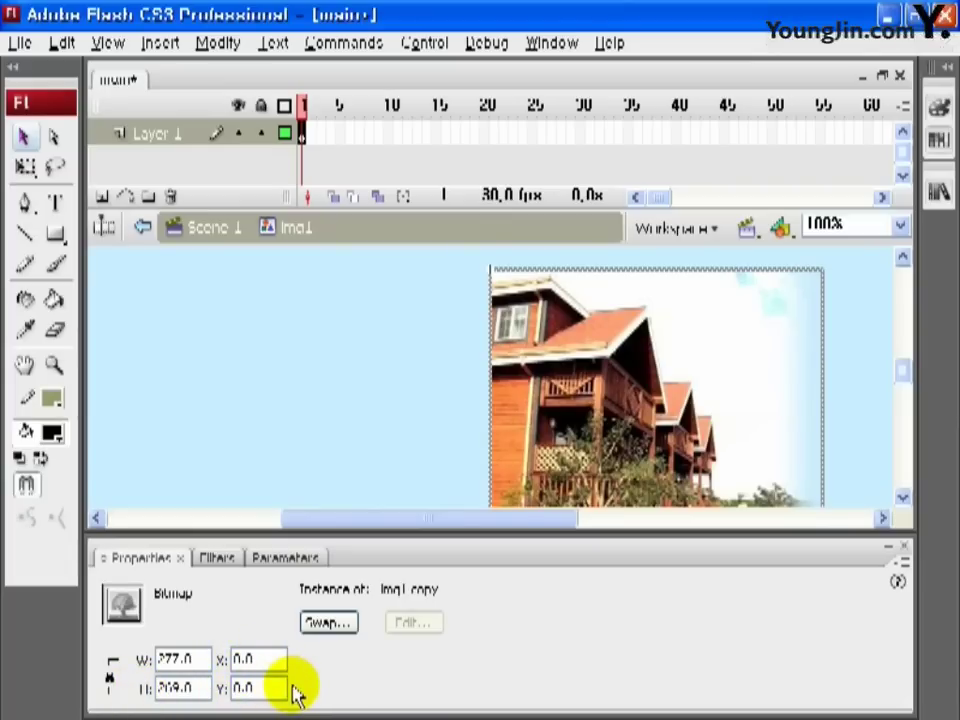
- Create a graphic symbol named img2 and import only the img2 picture onto its stage, without the rest of the sequence
{"action": "key", "text": "ctrl+F8"}
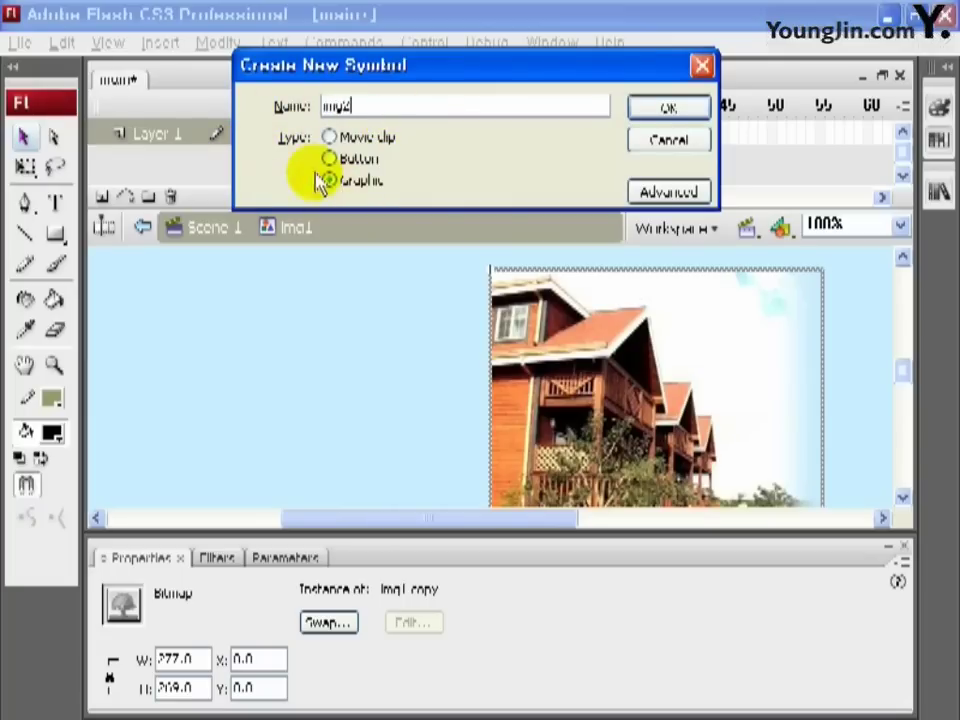
{"action": "left_click", "coordinate": [665, 108]}
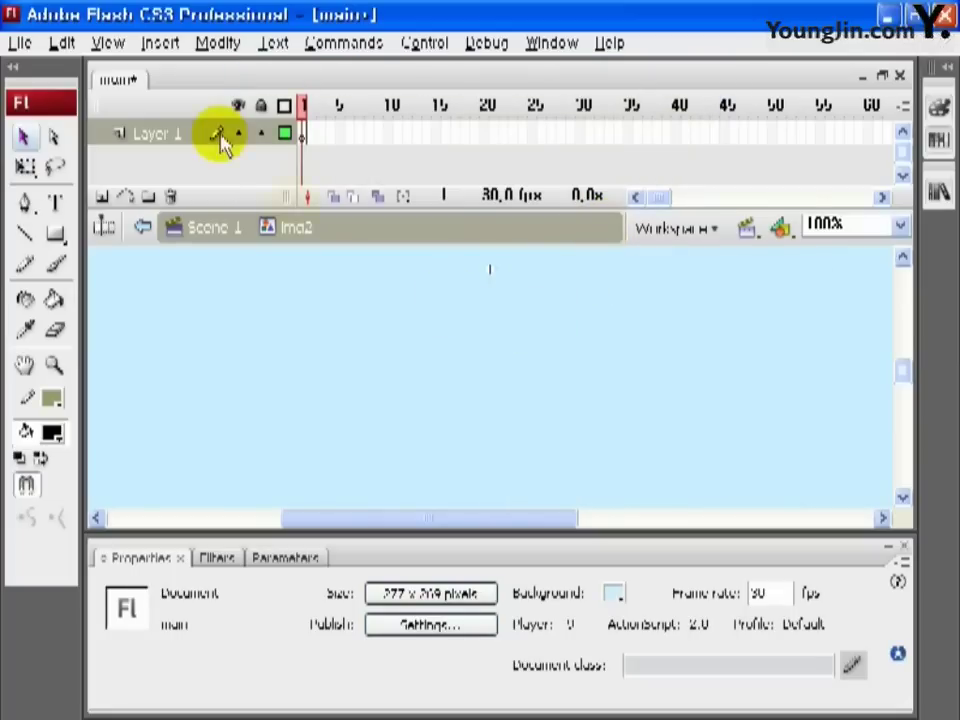
{"action": "left_click", "coordinate": [21, 45]}
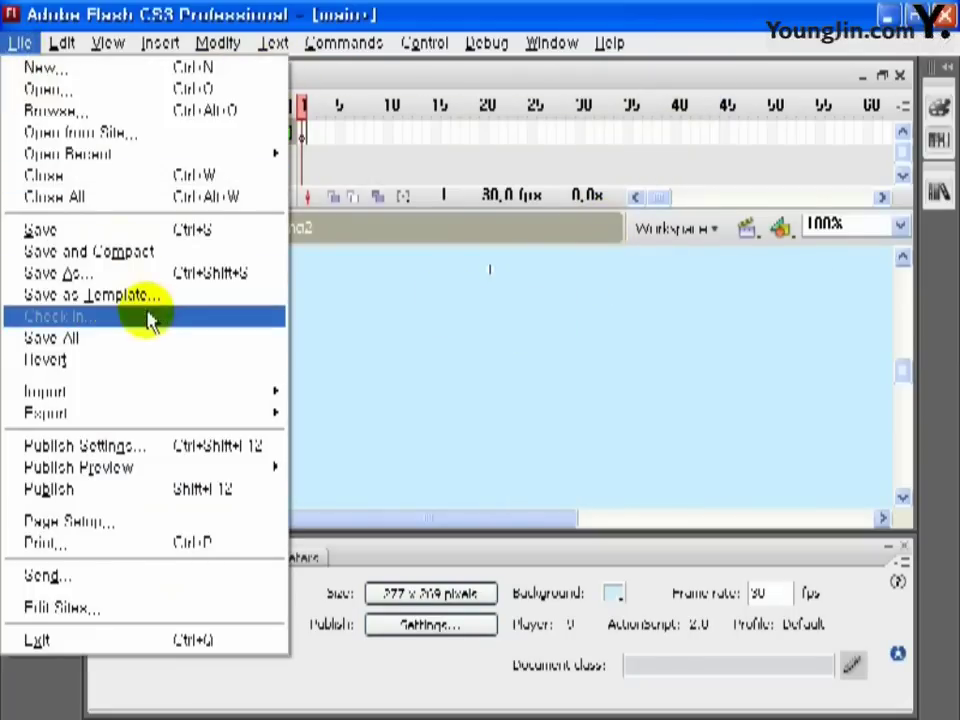
{"action": "mouse_move", "coordinate": [183, 390]}
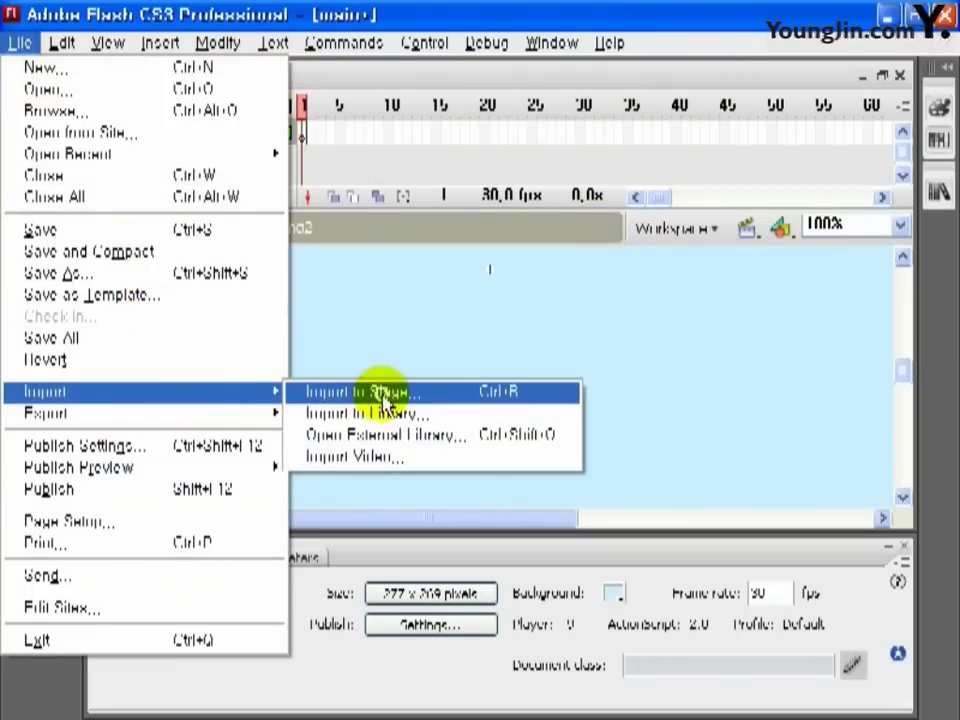
{"action": "left_click", "coordinate": [375, 391]}
{"action": "left_click_drag", "start_coordinate": [878, 204], "coordinate": [878, 240]}
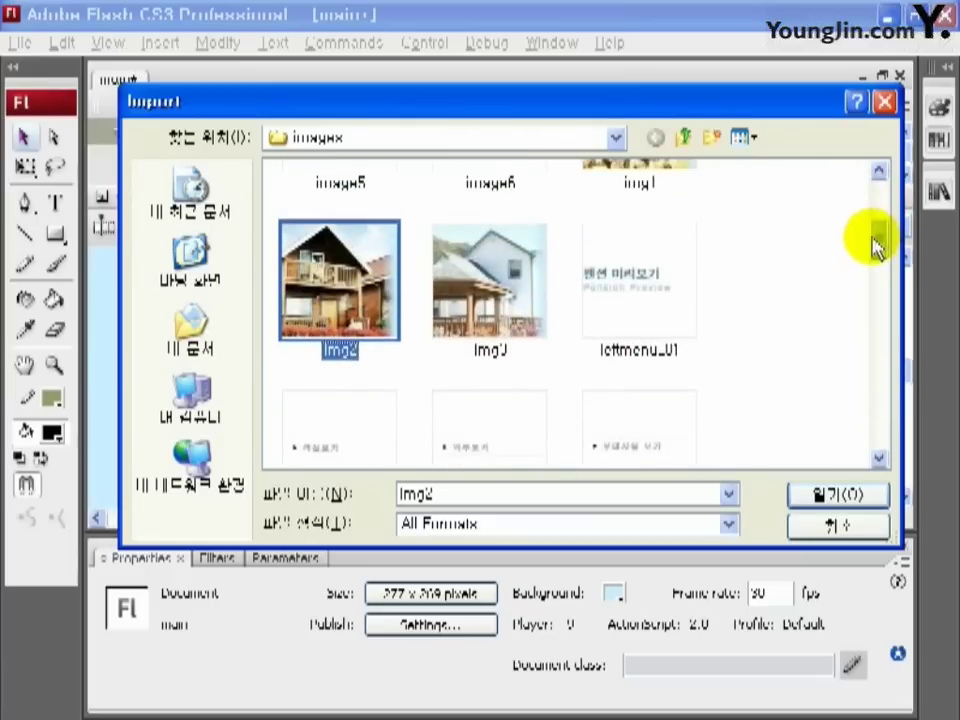
{"action": "left_click", "coordinate": [840, 494]}
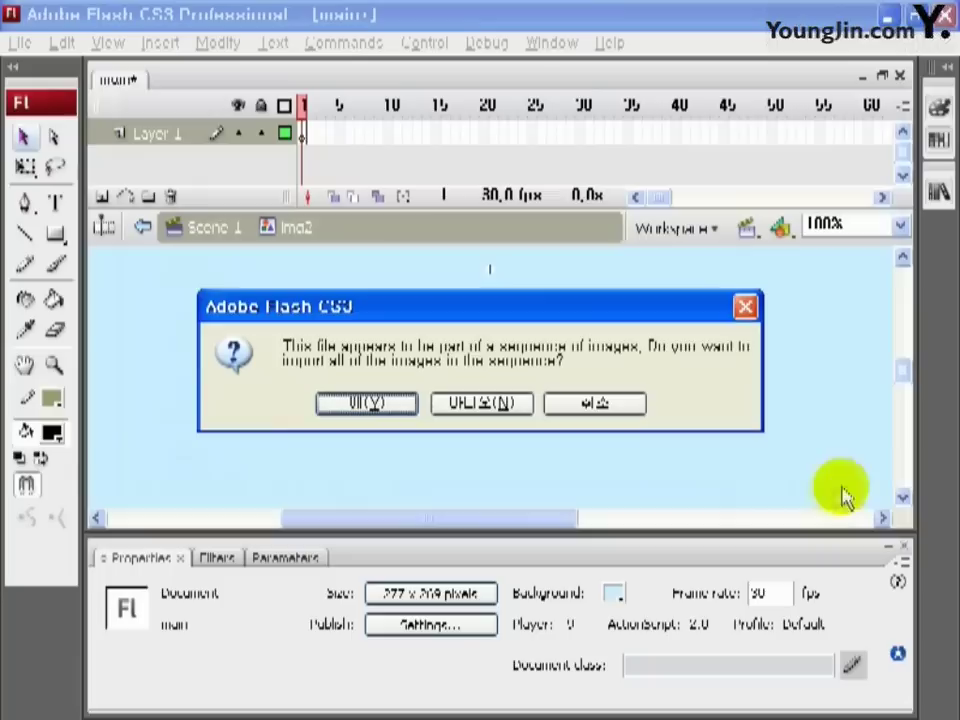
{"action": "left_click", "coordinate": [528, 408]}
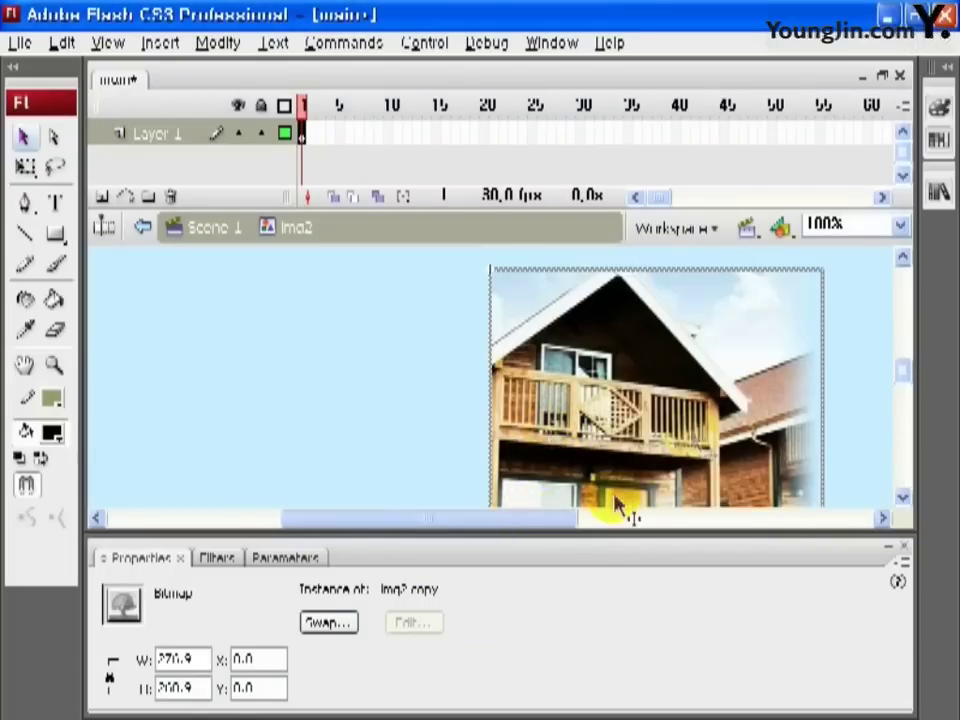
- Set the imported img2 bitmap's width to 277 and height to 269
{"action": "double_click", "coordinate": [185, 658]}
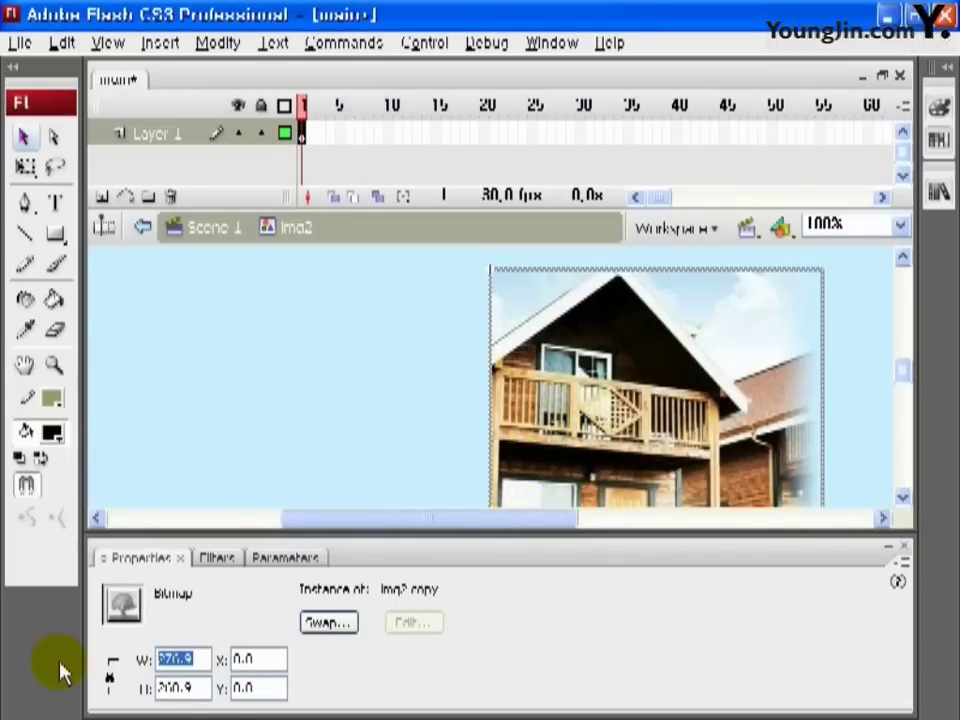
{"action": "type", "text": "277"}
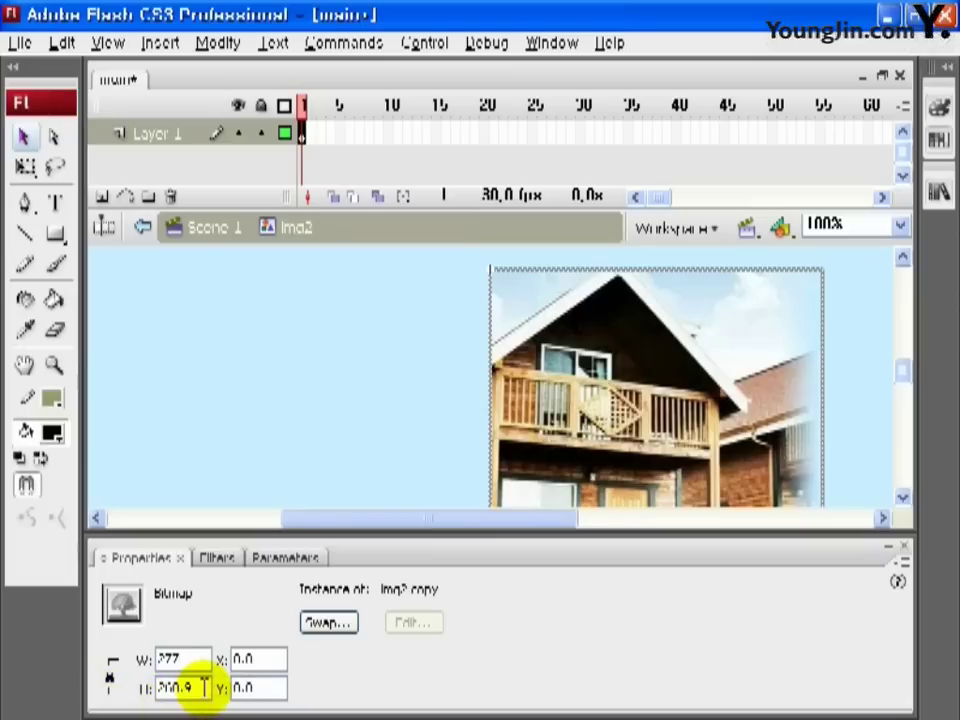
{"action": "left_click_drag", "start_coordinate": [197, 687], "coordinate": [140, 690]}
{"action": "left_click", "coordinate": [258, 688]}
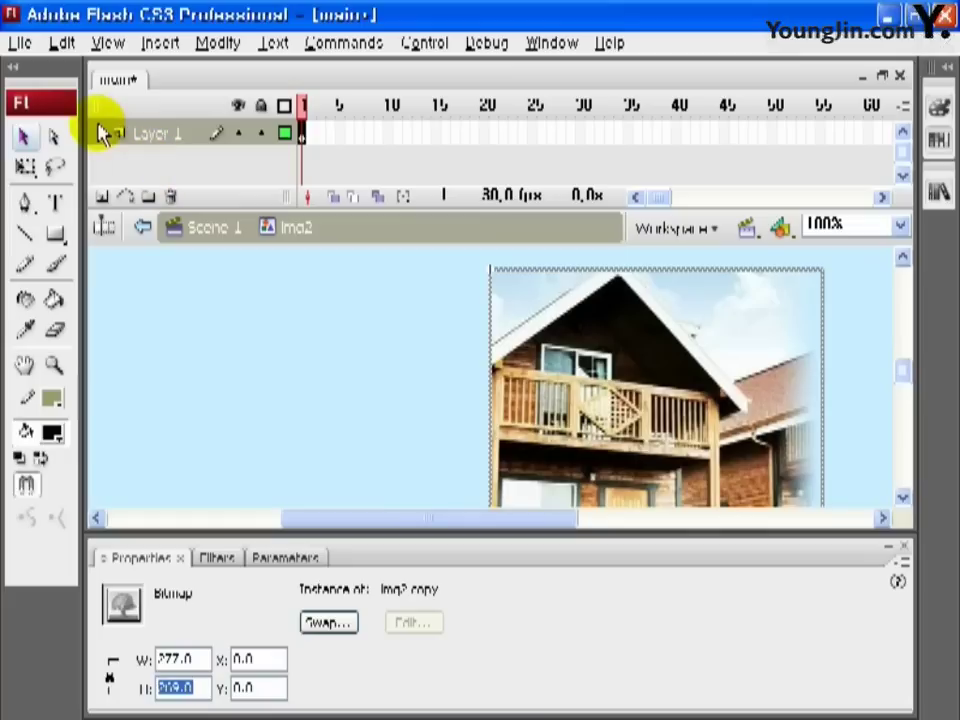
- Create a graphic symbol named img3 and import the img3 picture from the images folder onto its stage
{"action": "key", "text": "ctrl+F8"}
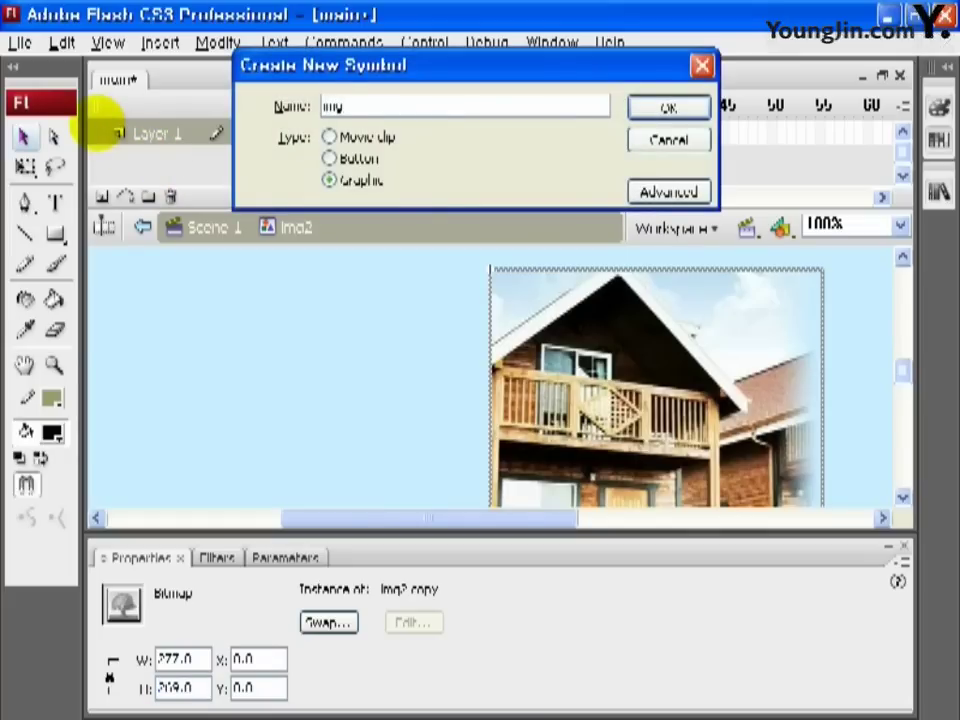
{"action": "left_click", "coordinate": [688, 109]}
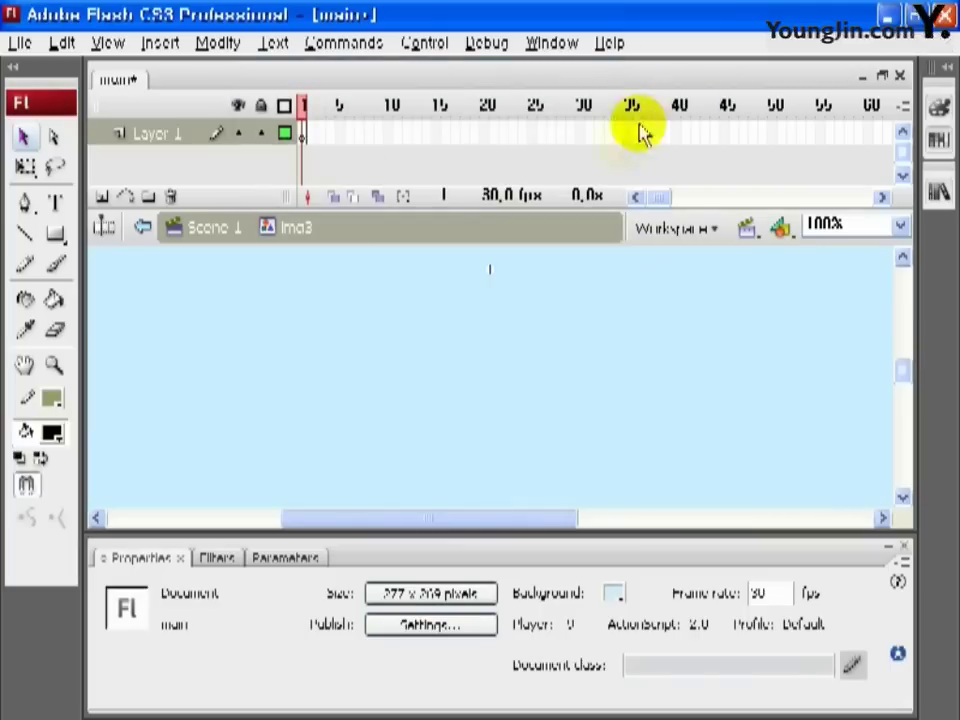
{"action": "left_click", "coordinate": [20, 43]}
{"action": "mouse_move", "coordinate": [86, 392]}
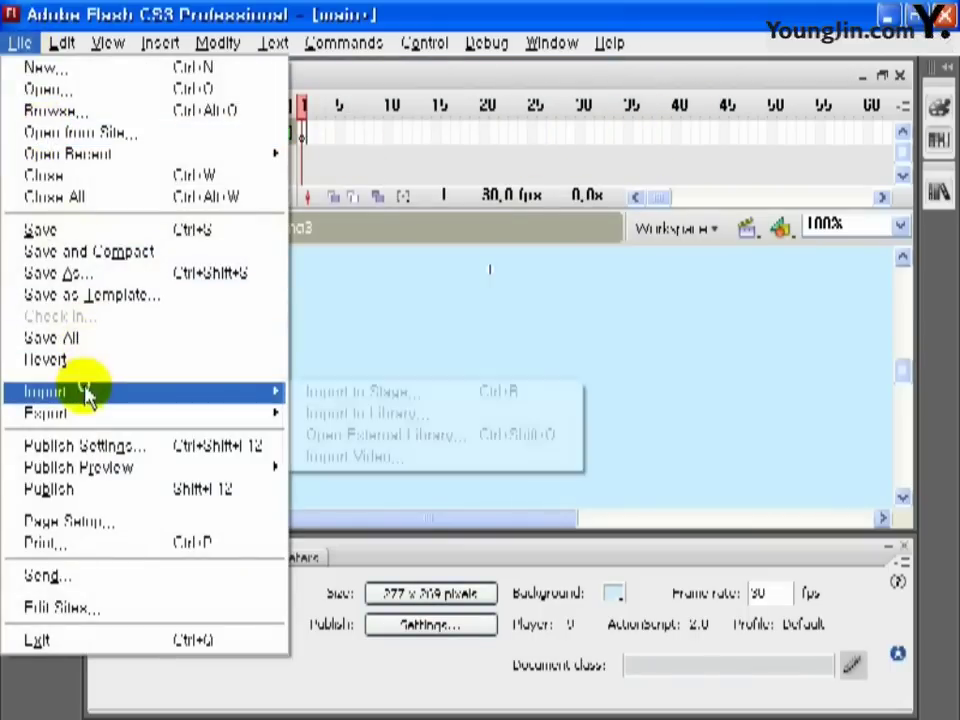
{"action": "left_click", "coordinate": [405, 395]}
{"action": "left_click_drag", "start_coordinate": [879, 208], "coordinate": [879, 242]}
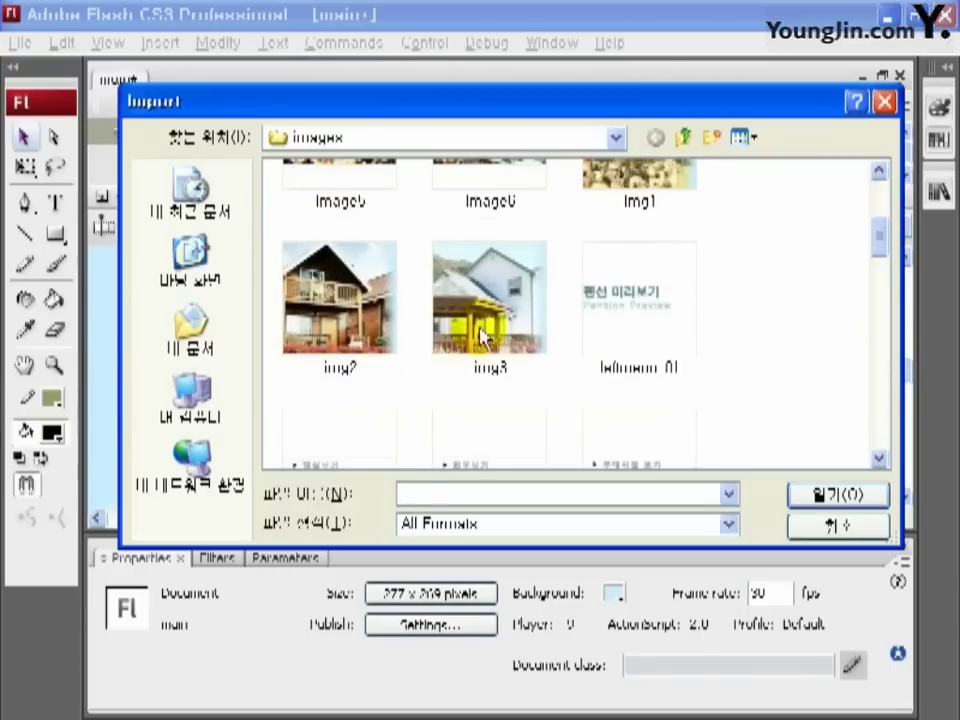
{"action": "left_click", "coordinate": [492, 290]}
{"action": "left_click", "coordinate": [800, 498]}
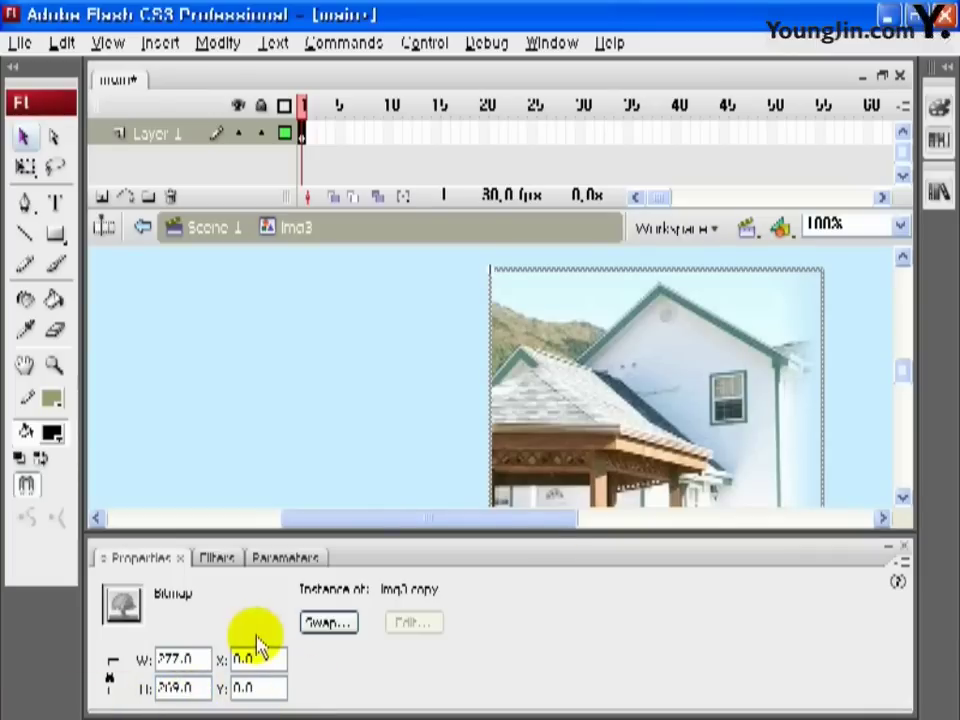
- Return to Scene 1 and place the img1 symbol from the library on the stage at X 0, Y 0
{"action": "left_click_drag", "start_coordinate": [553, 519], "coordinate": [594, 523]}
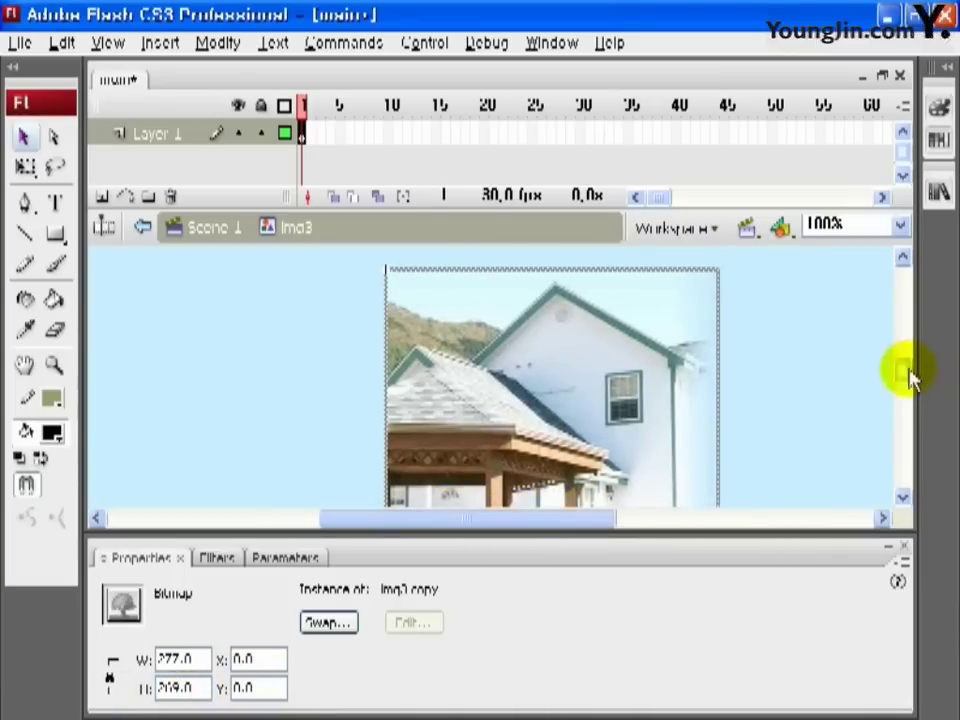
{"action": "left_click_drag", "start_coordinate": [905, 372], "coordinate": [905, 376]}
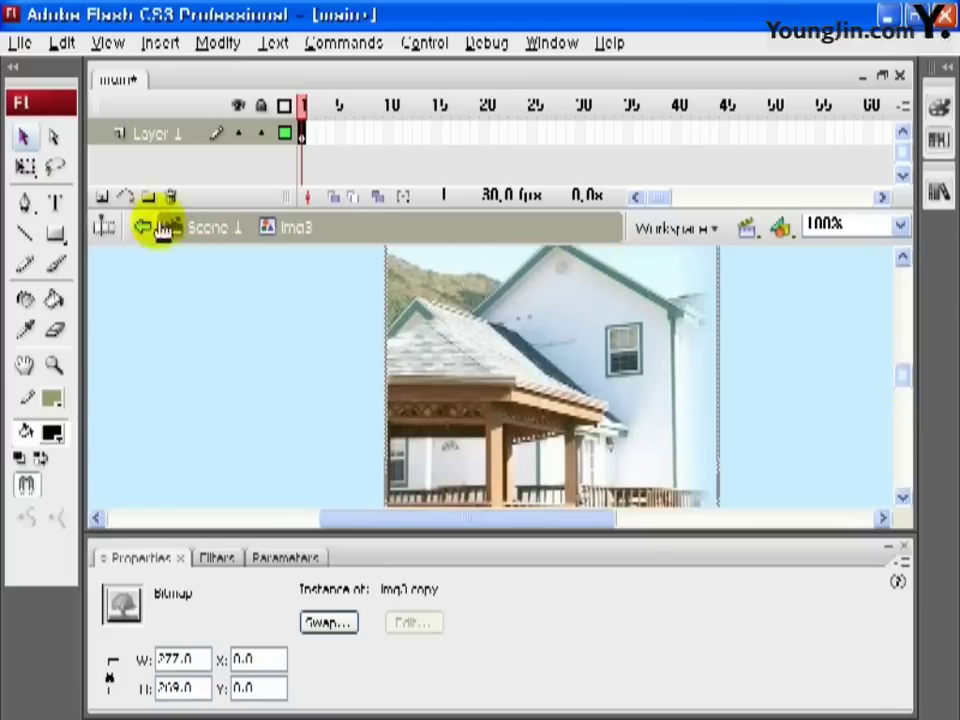
{"action": "left_click", "coordinate": [217, 232]}
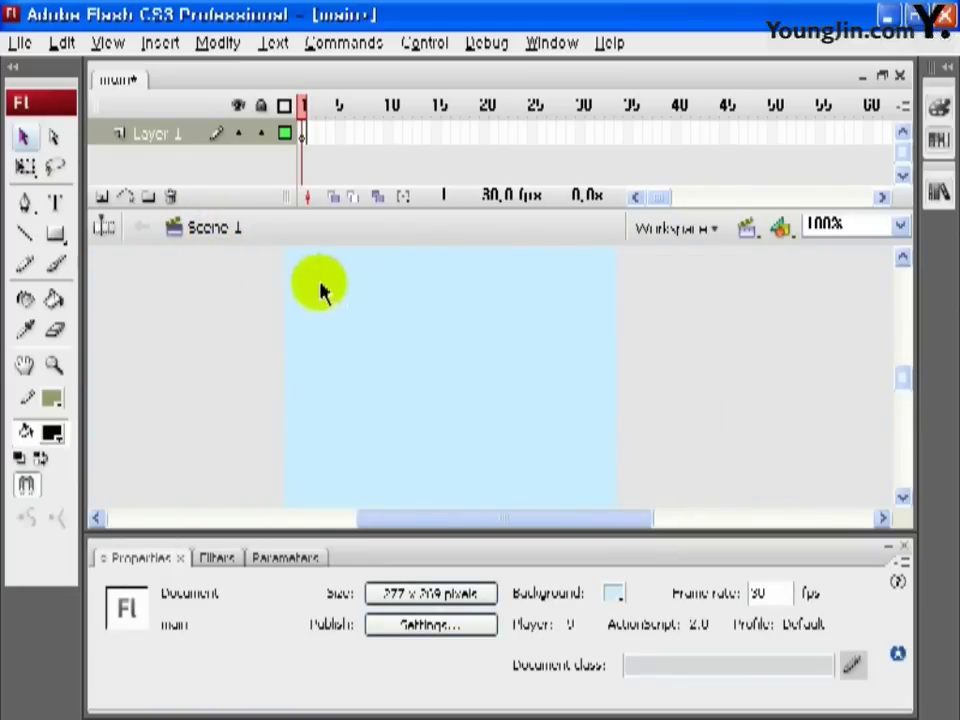
{"action": "key", "text": "ctrl+l"}
{"action": "left_click_drag", "start_coordinate": [703, 428], "coordinate": [460, 400]}
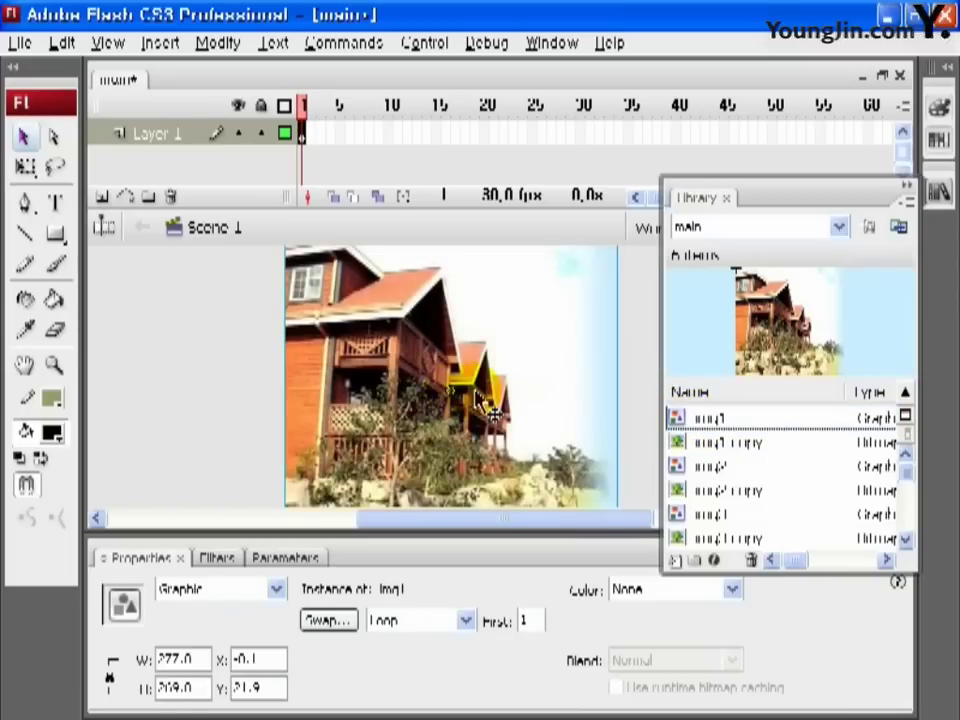
{"action": "left_click", "coordinate": [230, 661]}
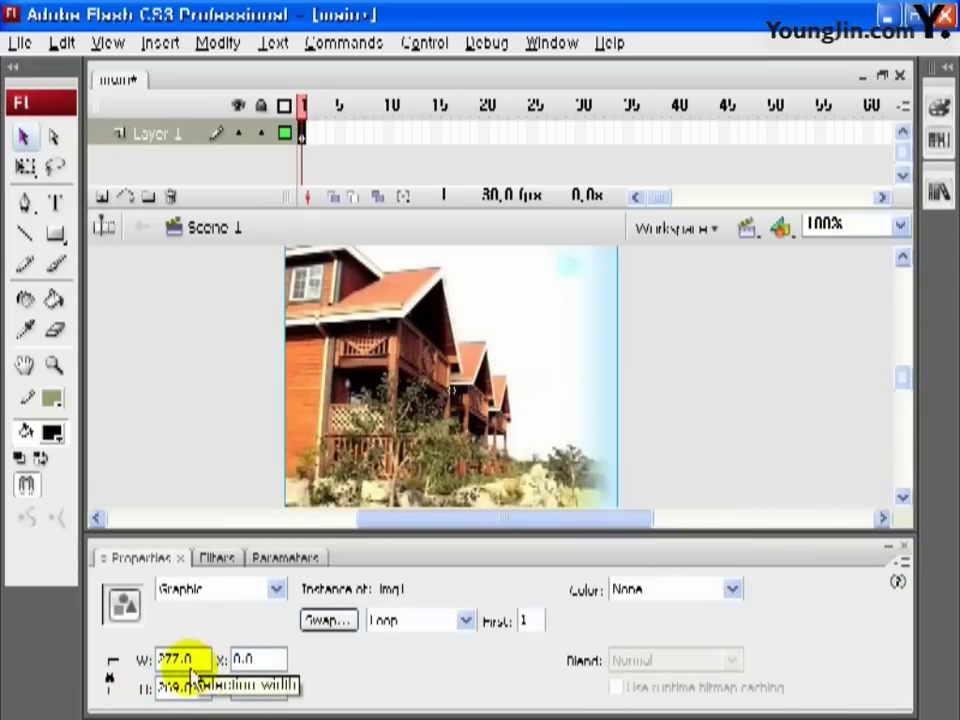
{"action": "type", "text": "0"}
{"action": "key", "text": "Return"}
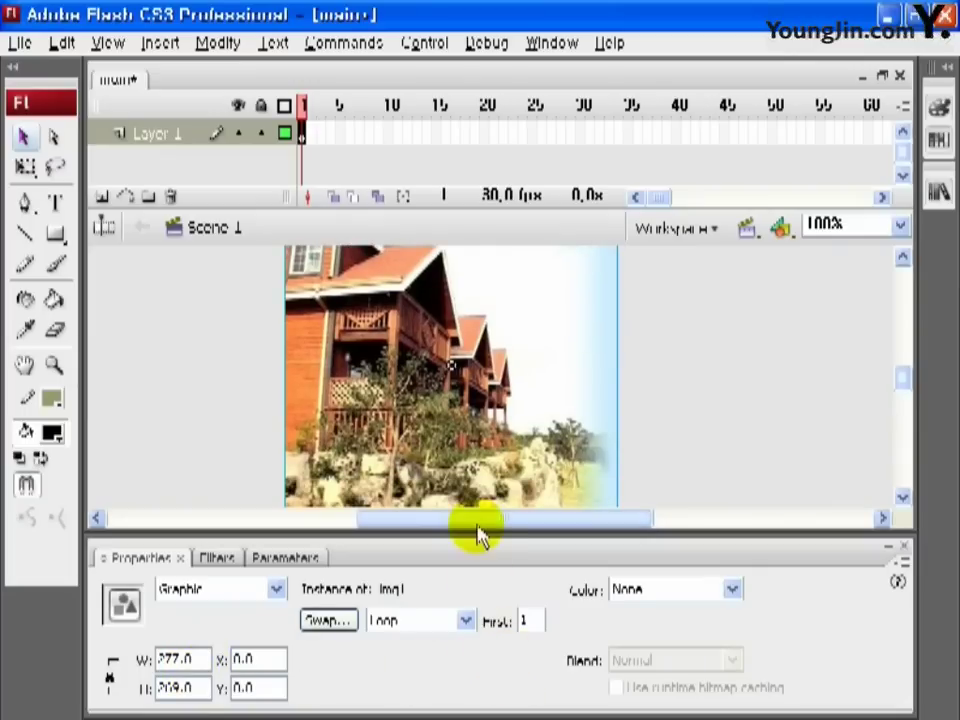
- Insert keyframes on Layer 1 at frames 50, 100 and 150
{"action": "left_click", "coordinate": [773, 133]}
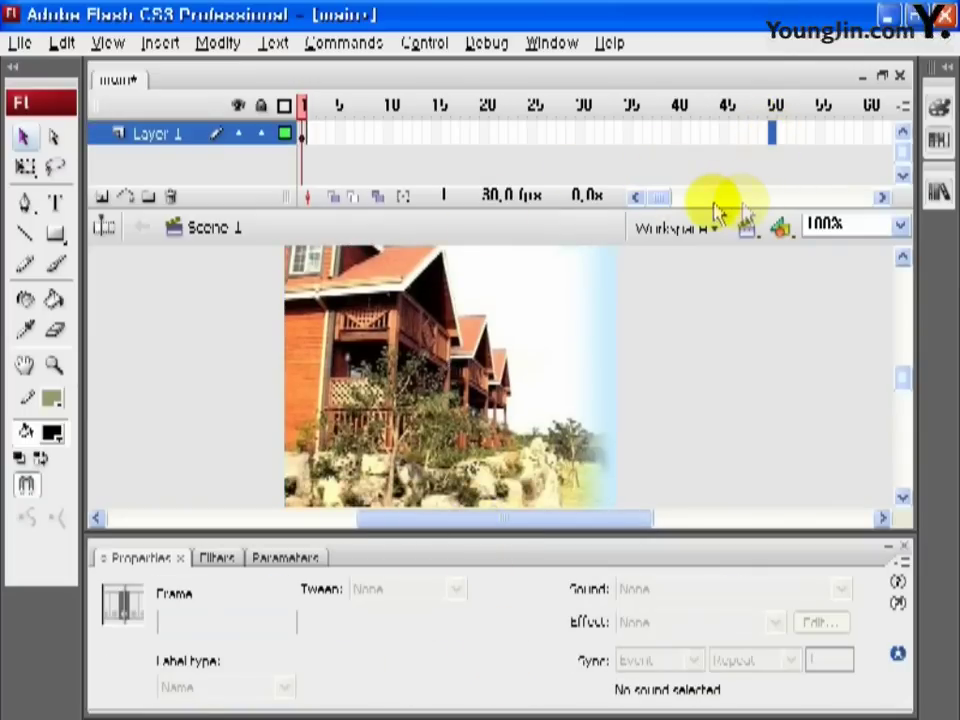
{"action": "left_click_drag", "start_coordinate": [665, 198], "coordinate": [746, 184]}
{"action": "left_click_drag", "start_coordinate": [692, 200], "coordinate": [665, 200]}
{"action": "left_click", "coordinate": [754, 135]}
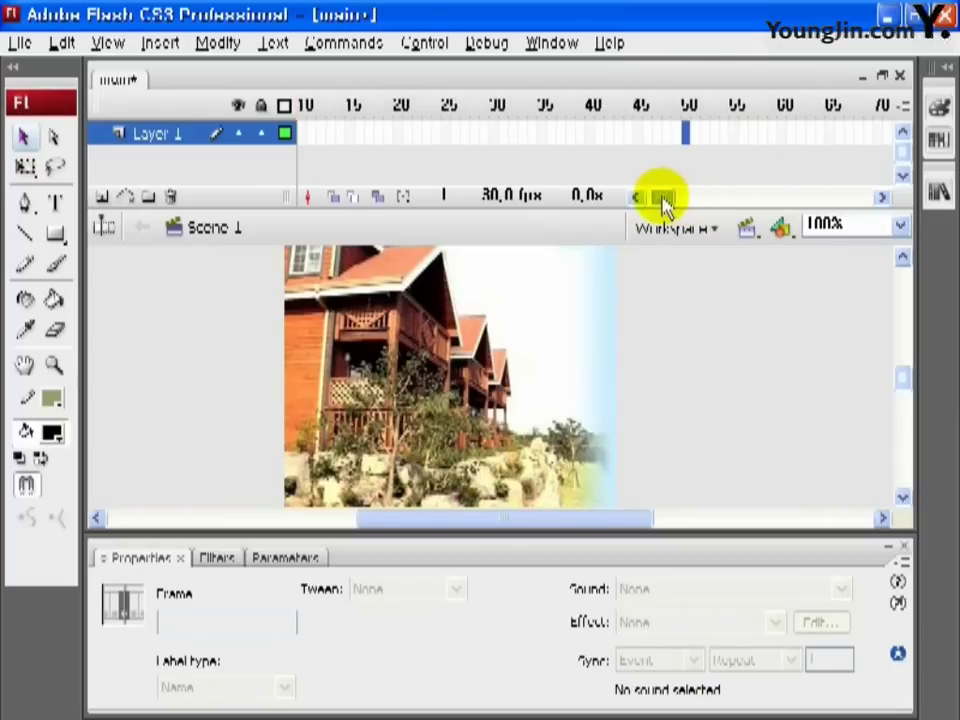
{"action": "right_click", "coordinate": [686, 133]}
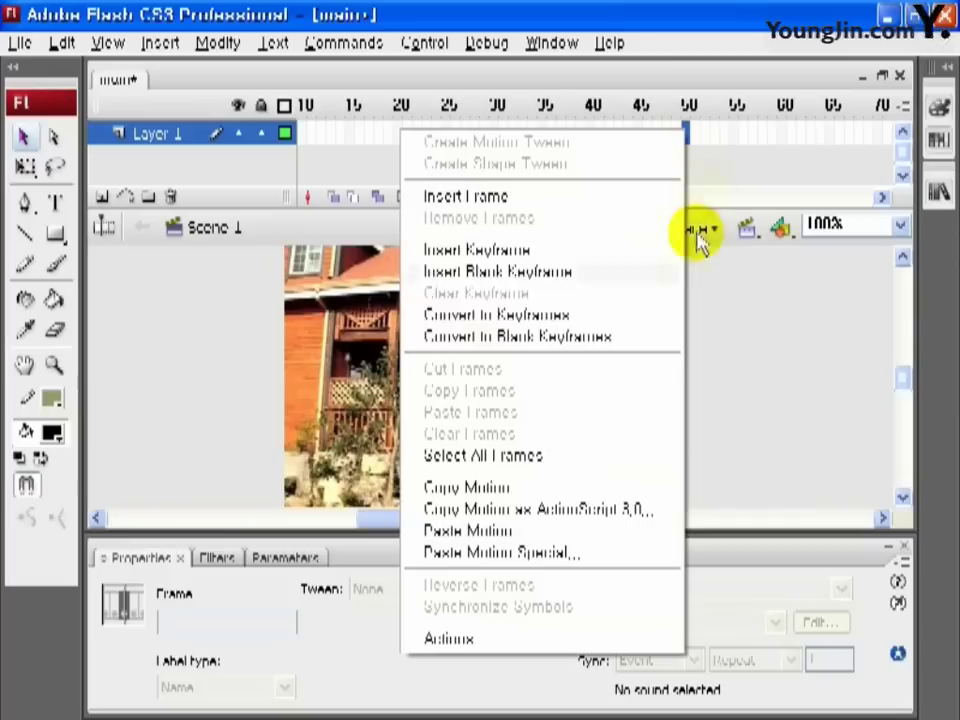
{"action": "left_click", "coordinate": [530, 249]}
{"action": "left_click_drag", "start_coordinate": [713, 197], "coordinate": [660, 206]}
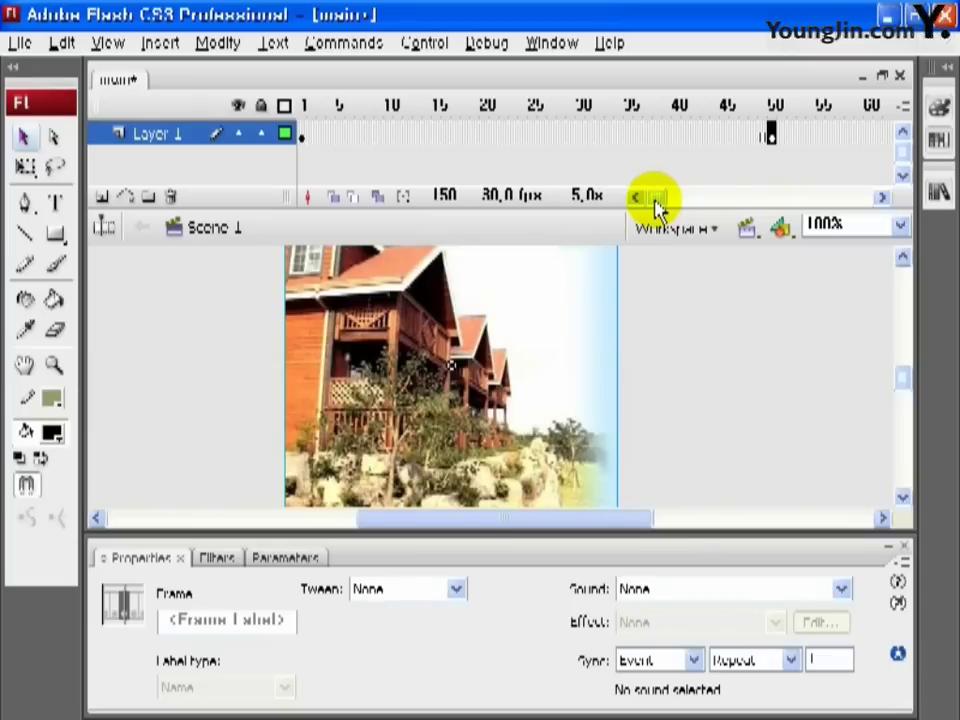
{"action": "left_click_drag", "start_coordinate": [657, 204], "coordinate": [621, 204]}
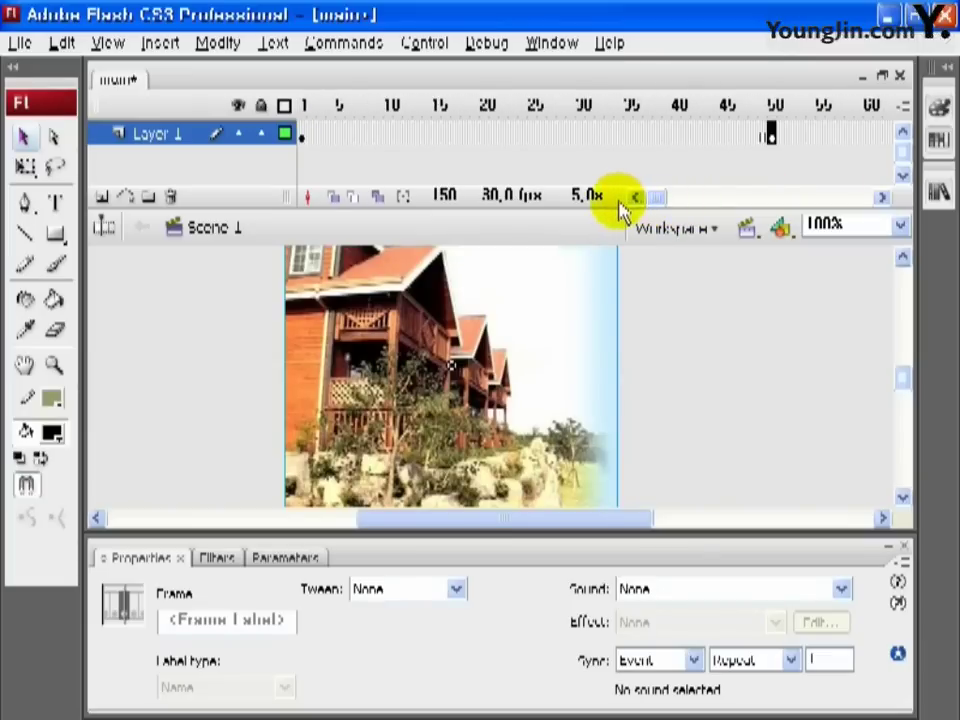
- Apply an Alpha color effect of 0% to the img1 instance at frame 1
{"action": "left_click", "coordinate": [306, 135]}
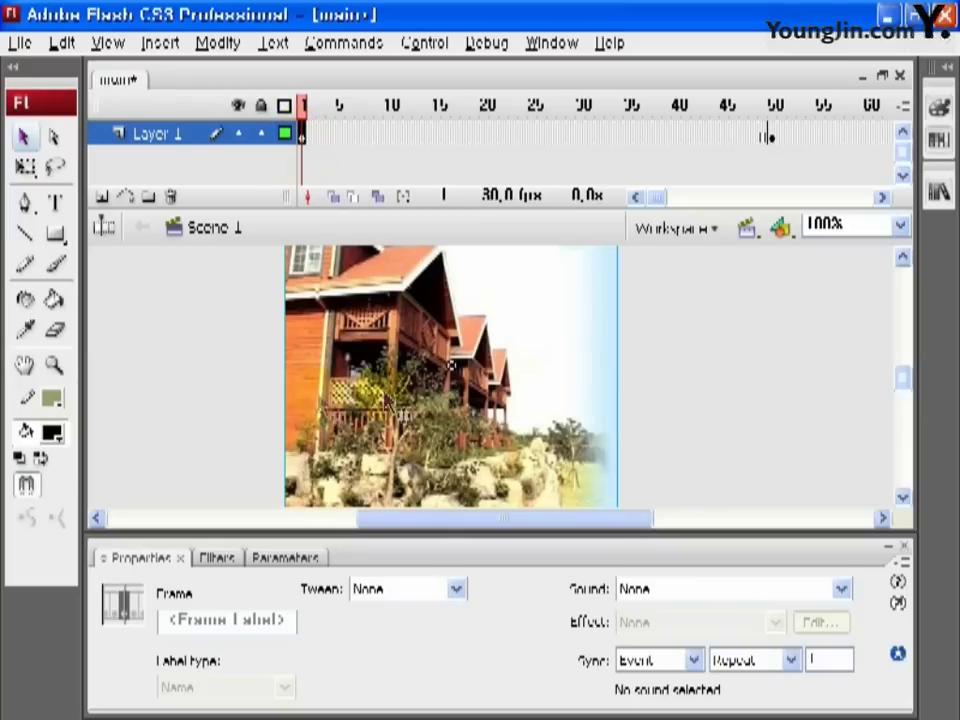
{"action": "left_click", "coordinate": [526, 421]}
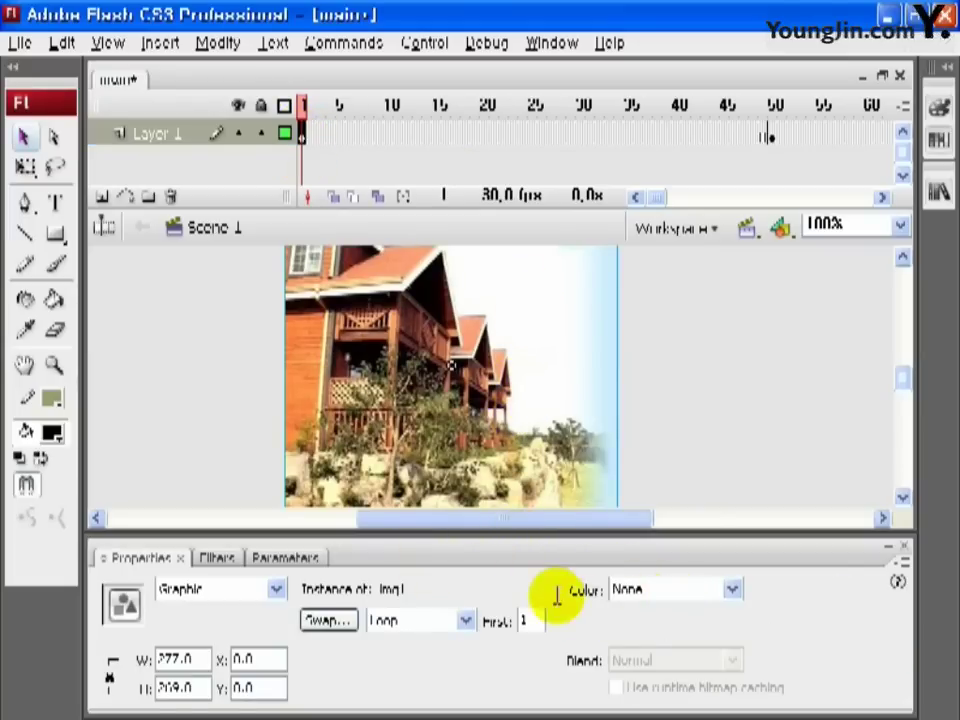
{"action": "left_click", "coordinate": [722, 600]}
{"action": "left_click", "coordinate": [694, 657]}
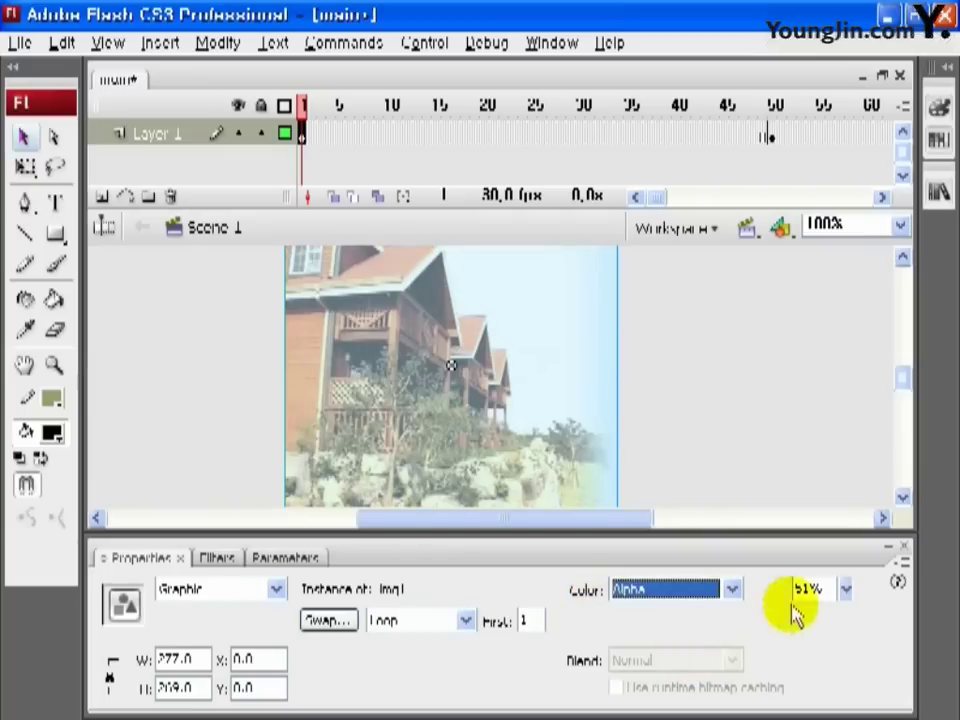
{"action": "left_click_drag", "start_coordinate": [843, 593], "coordinate": [846, 658]}
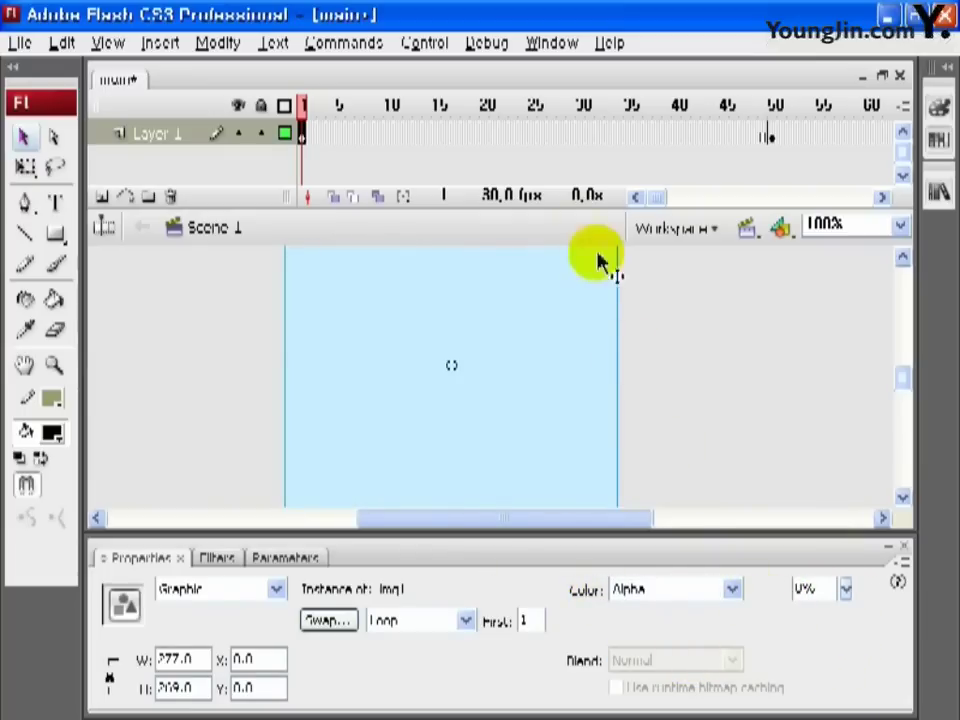
- Apply an Alpha color effect of 0% to the img1 instance at frame 150
{"action": "left_click_drag", "start_coordinate": [652, 198], "coordinate": [686, 204]}
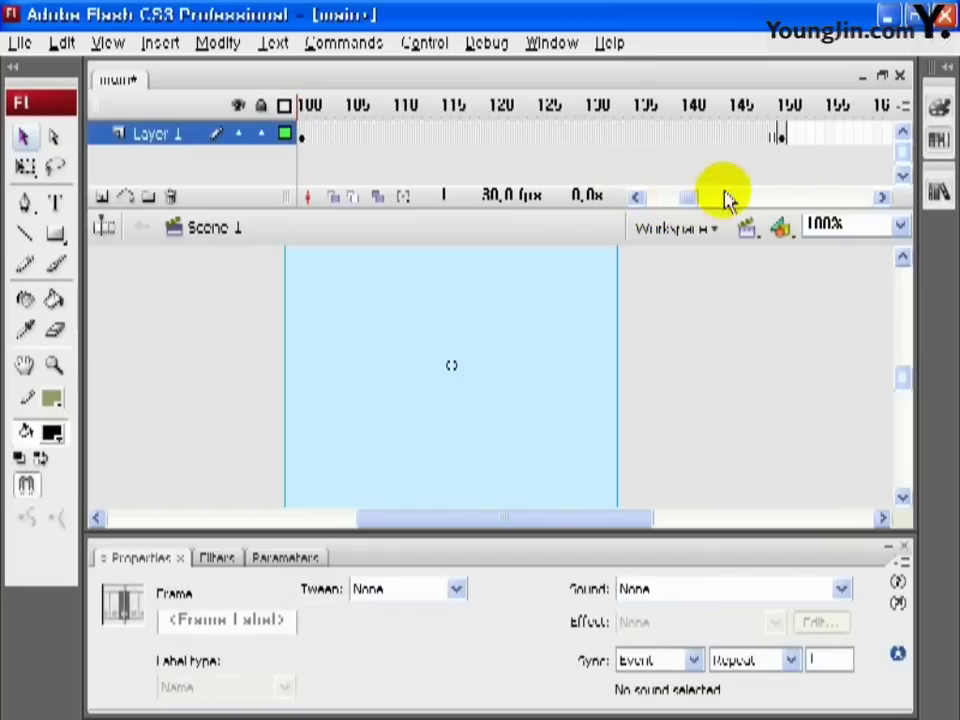
{"action": "left_click", "coordinate": [782, 133]}
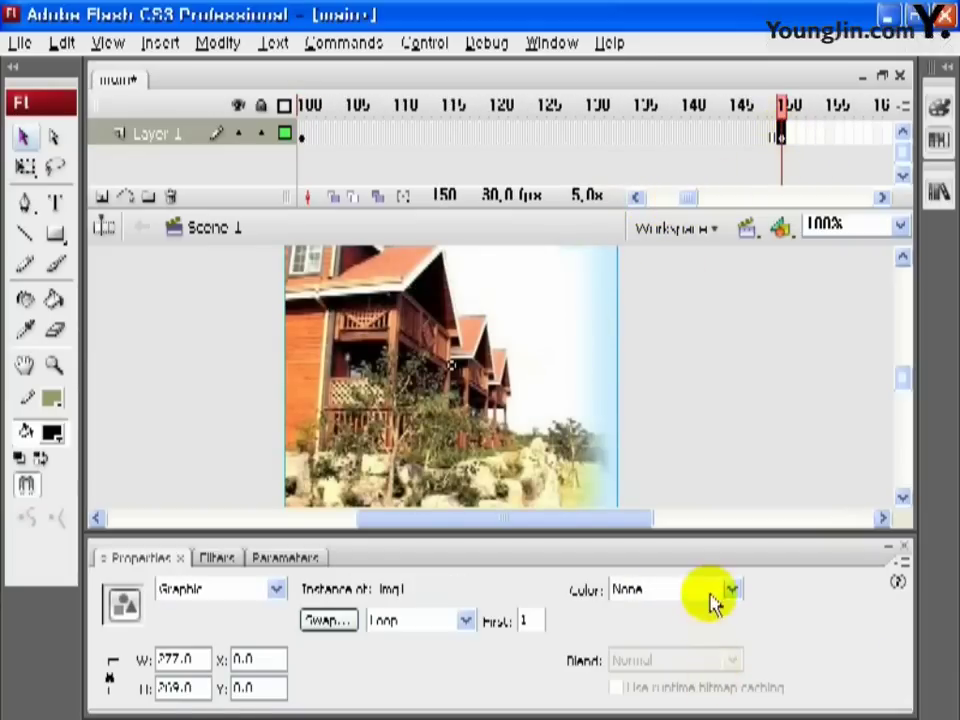
{"action": "left_click", "coordinate": [712, 592]}
{"action": "left_click", "coordinate": [700, 657]}
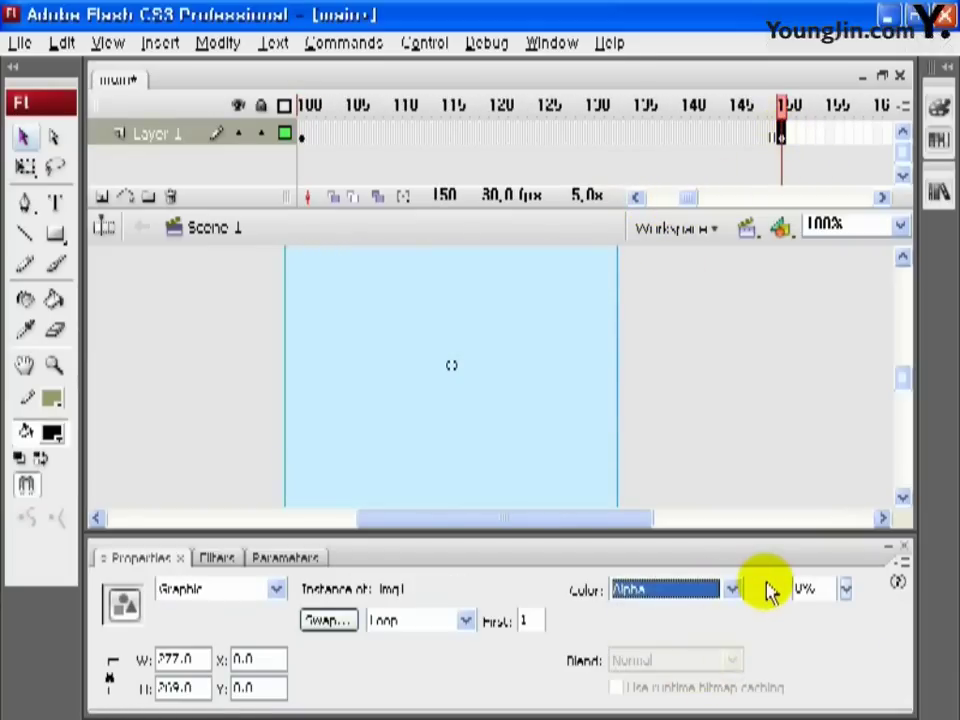
- Check the color effect of the img1 instance at the frame 100 keyframe
{"action": "left_click", "coordinate": [688, 198]}
{"action": "left_click_drag", "start_coordinate": [690, 198], "coordinate": [681, 197]}
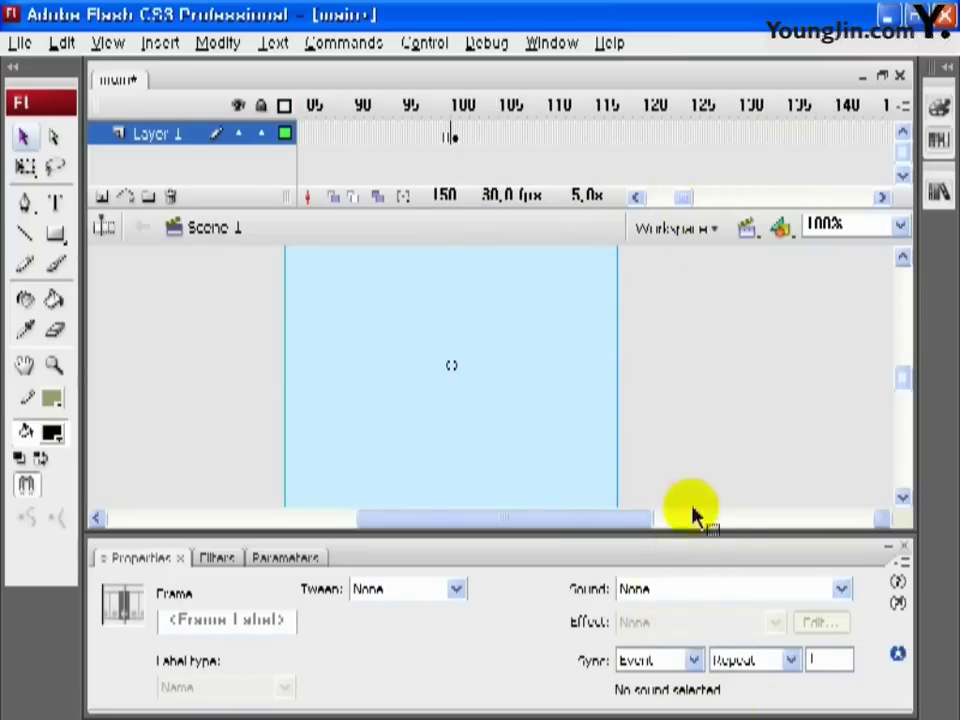
{"action": "left_click", "coordinate": [453, 135]}
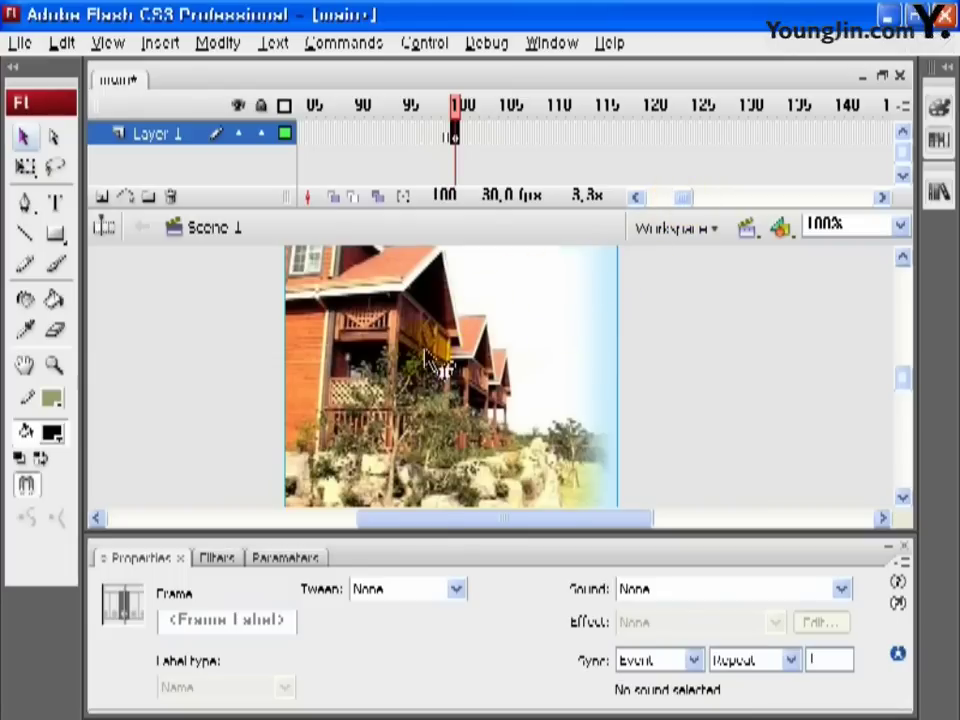
{"action": "left_click_drag", "start_coordinate": [512, 370], "coordinate": [541, 390]}
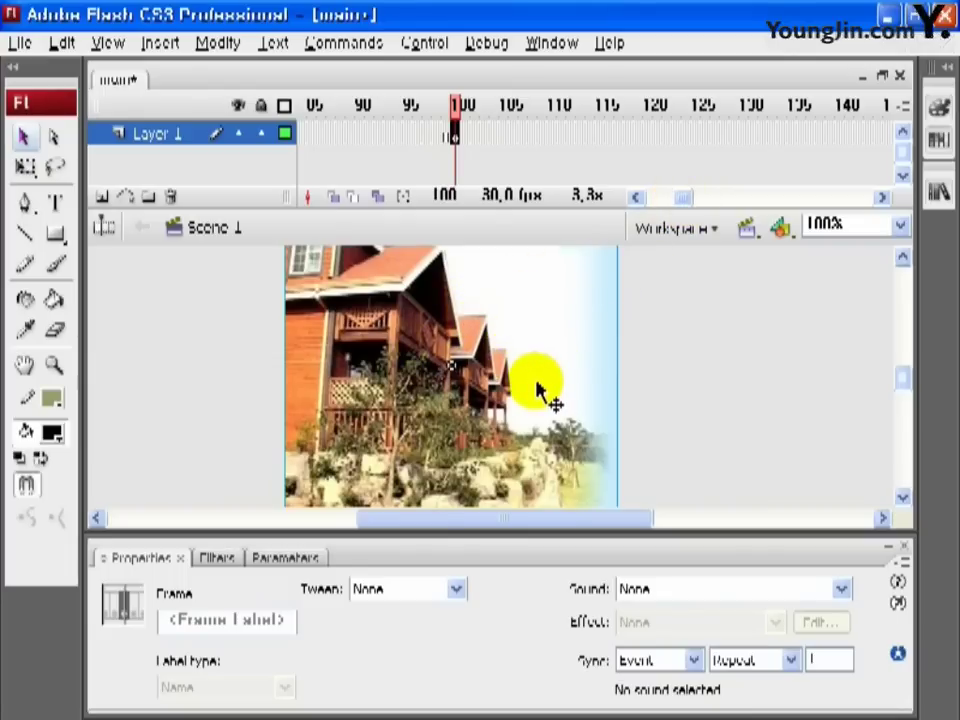
{"action": "left_click", "coordinate": [541, 390]}
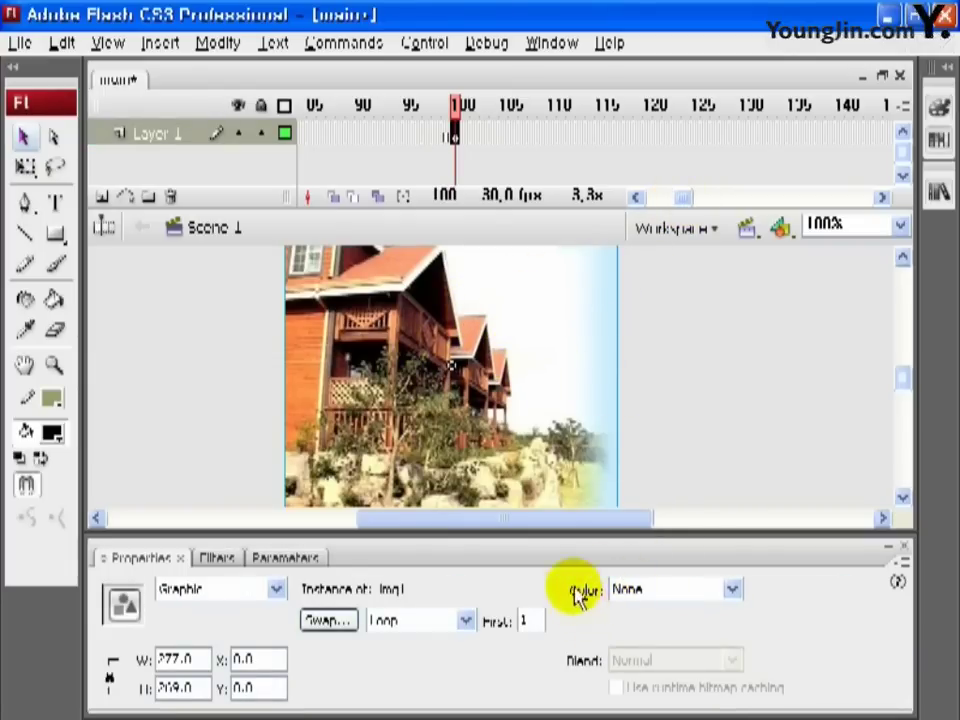
{"action": "left_click", "coordinate": [455, 133]}
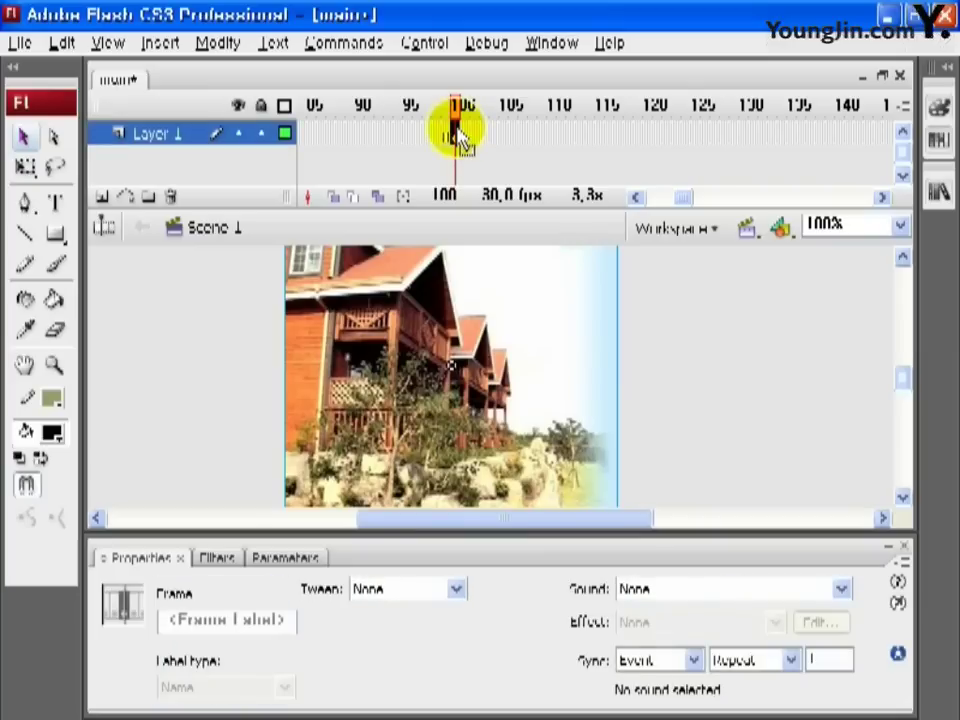
- Create a motion tween on Layer 1 between the keyframes at frames 1 and 50
{"action": "left_click_drag", "start_coordinate": [682, 203], "coordinate": [655, 203]}
{"action": "left_click", "coordinate": [550, 145]}
{"action": "left_click", "coordinate": [550, 145]}
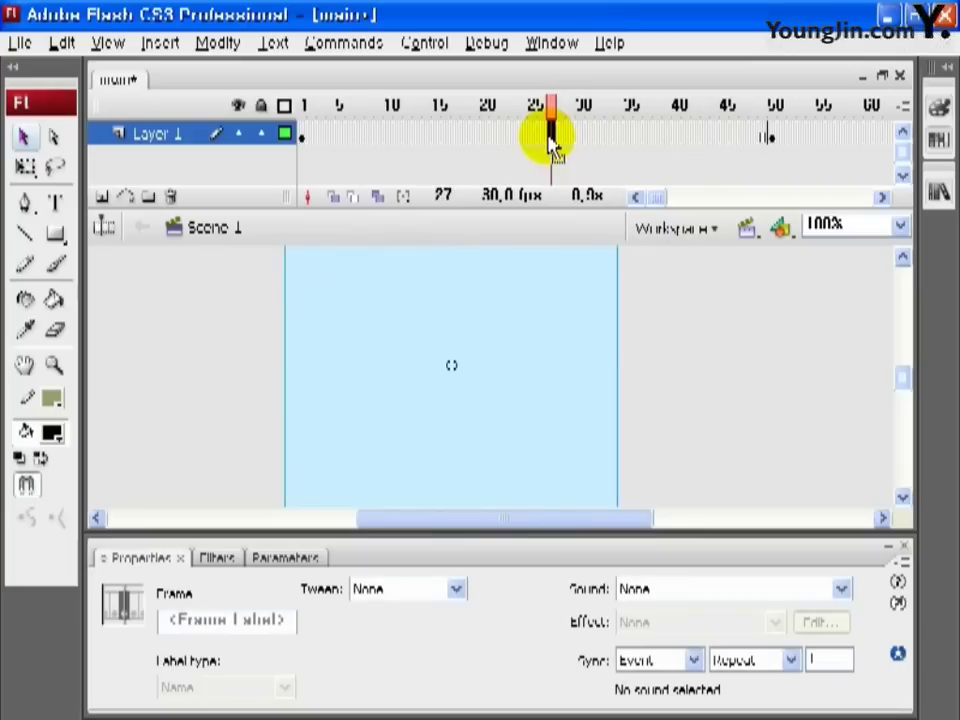
{"action": "right_click", "coordinate": [550, 145]}
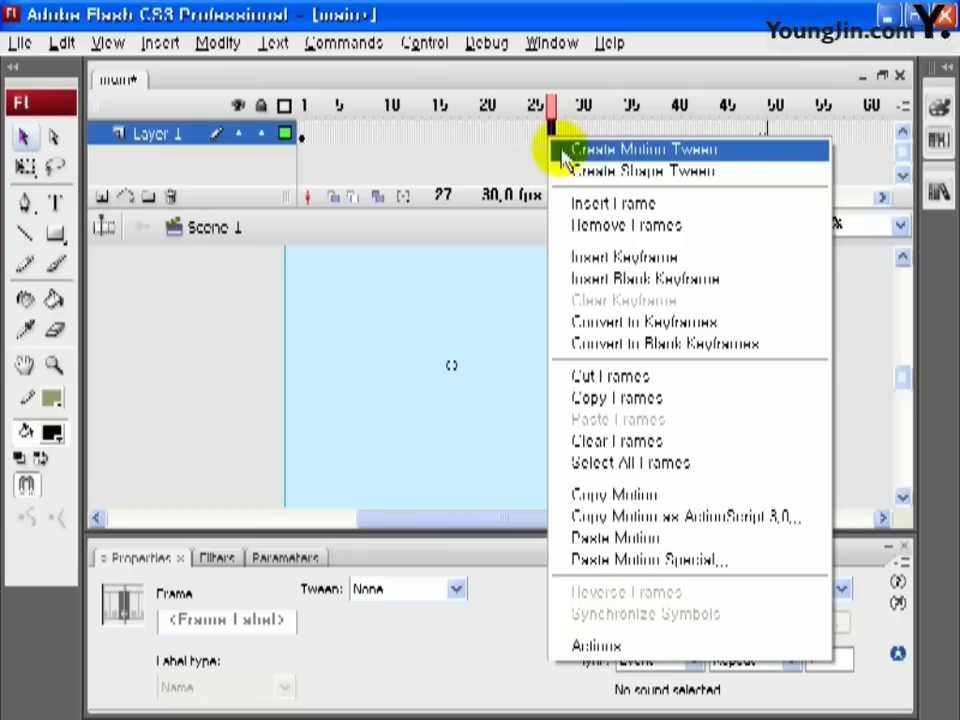
{"action": "left_click", "coordinate": [716, 152]}
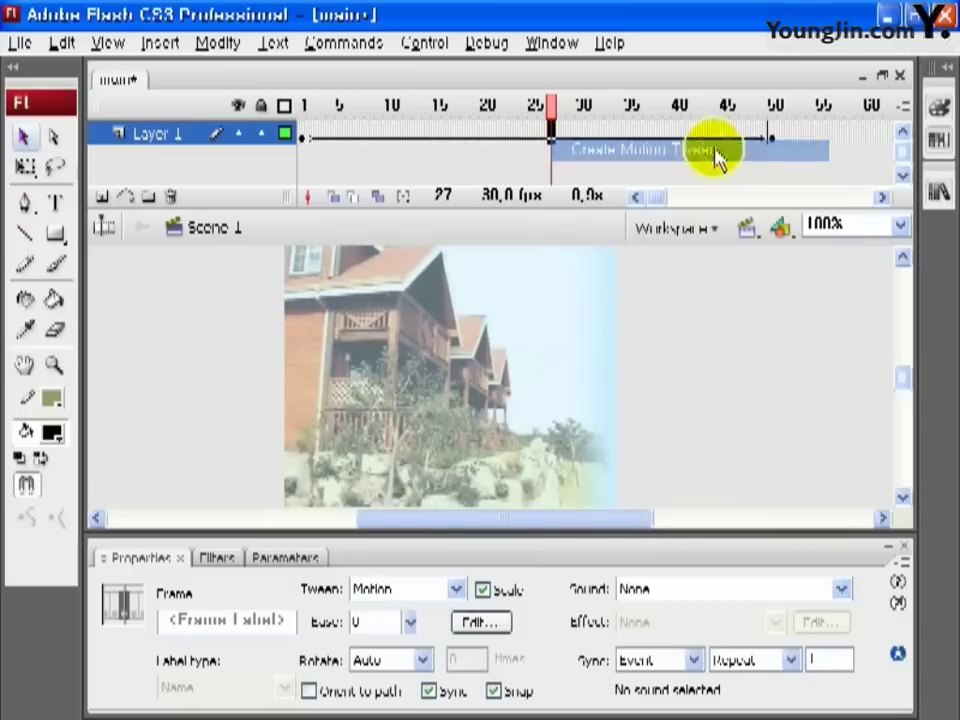
- Create a motion tween on Layer 1 between the keyframes at frames 100 and 150
{"action": "left_click_drag", "start_coordinate": [643, 200], "coordinate": [681, 197]}
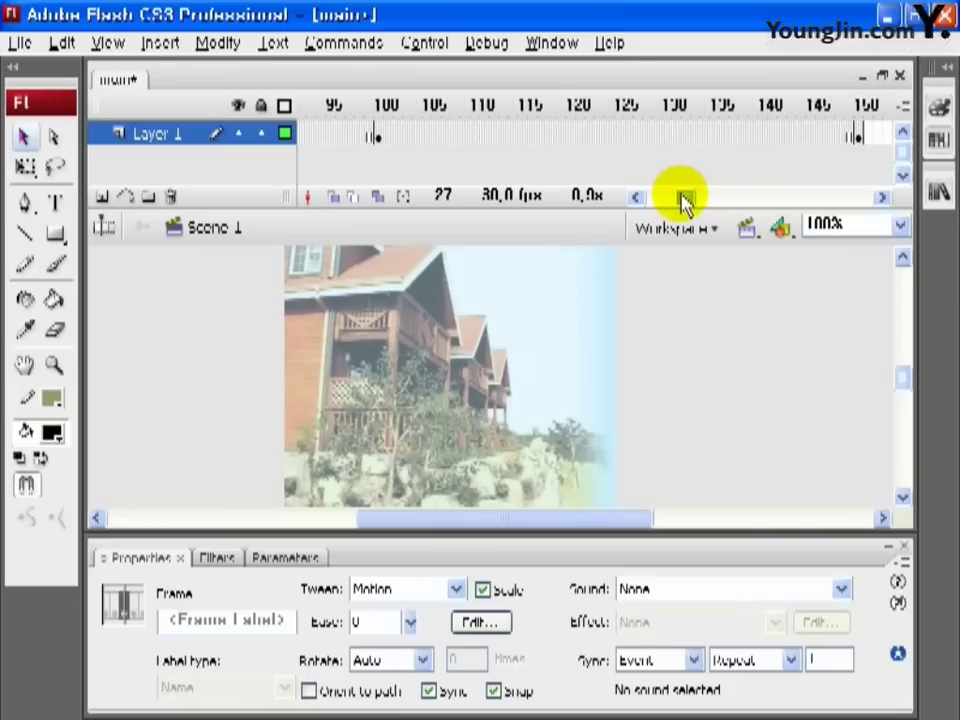
{"action": "right_click", "coordinate": [634, 135]}
{"action": "left_click", "coordinate": [621, 135]}
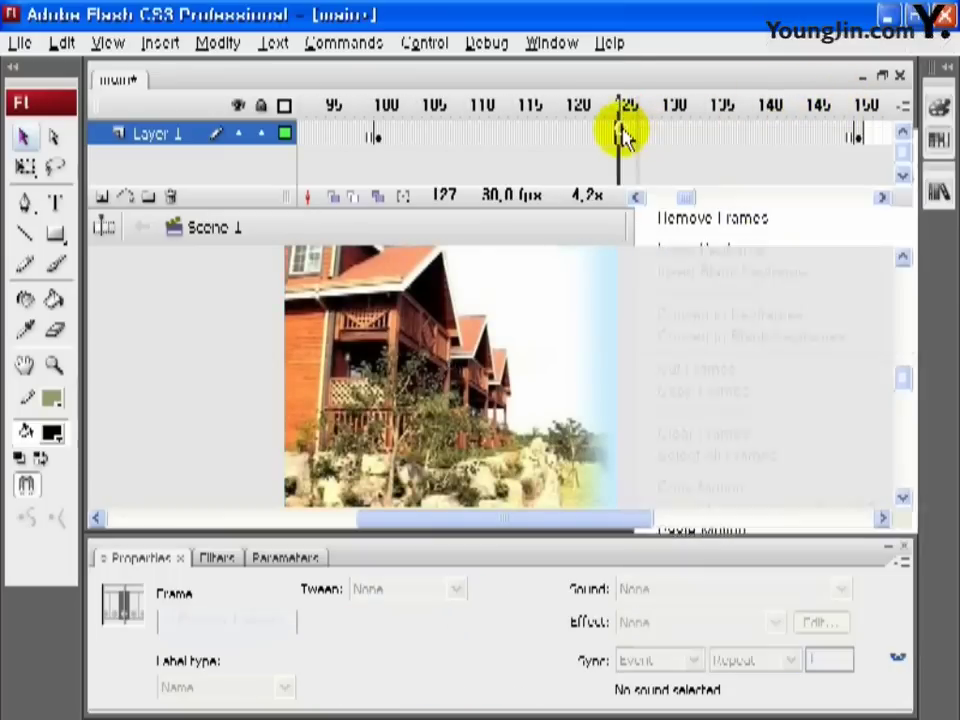
{"action": "left_click", "coordinate": [640, 142]}
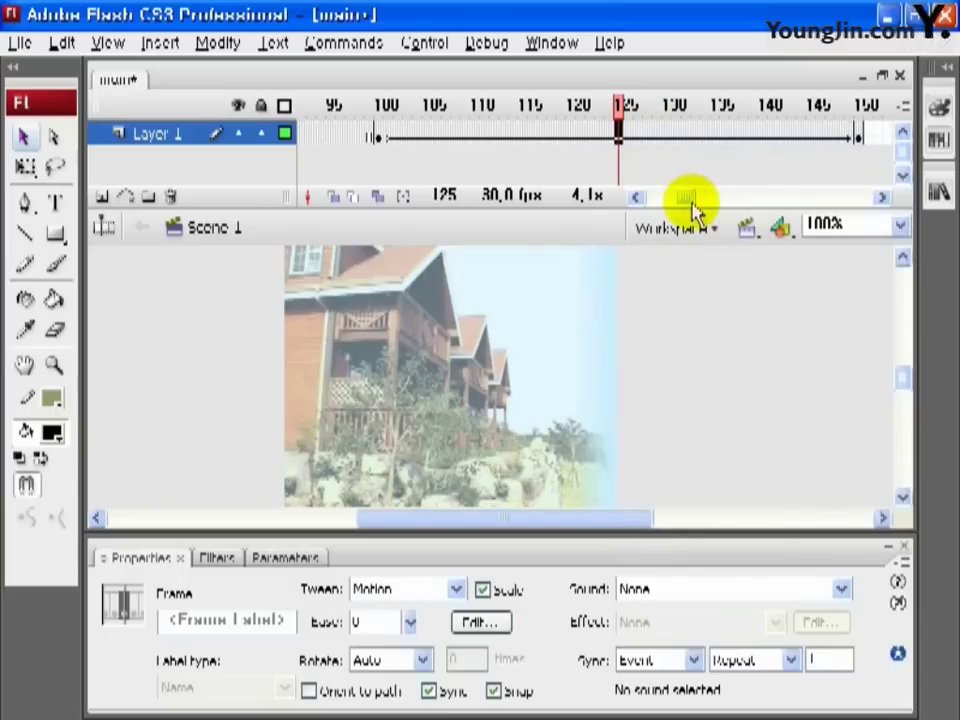
{"action": "left_click_drag", "start_coordinate": [693, 200], "coordinate": [660, 201]}
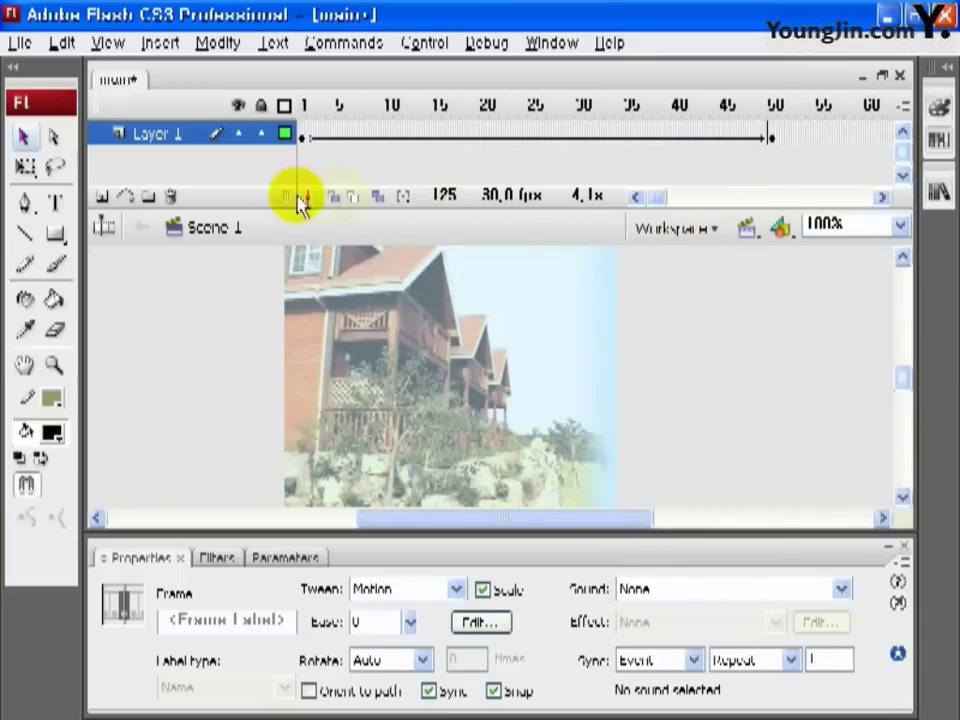
- Add a new layer above Layer 1 and insert a blank keyframe on it at frame 100
{"action": "left_click", "coordinate": [100, 199]}
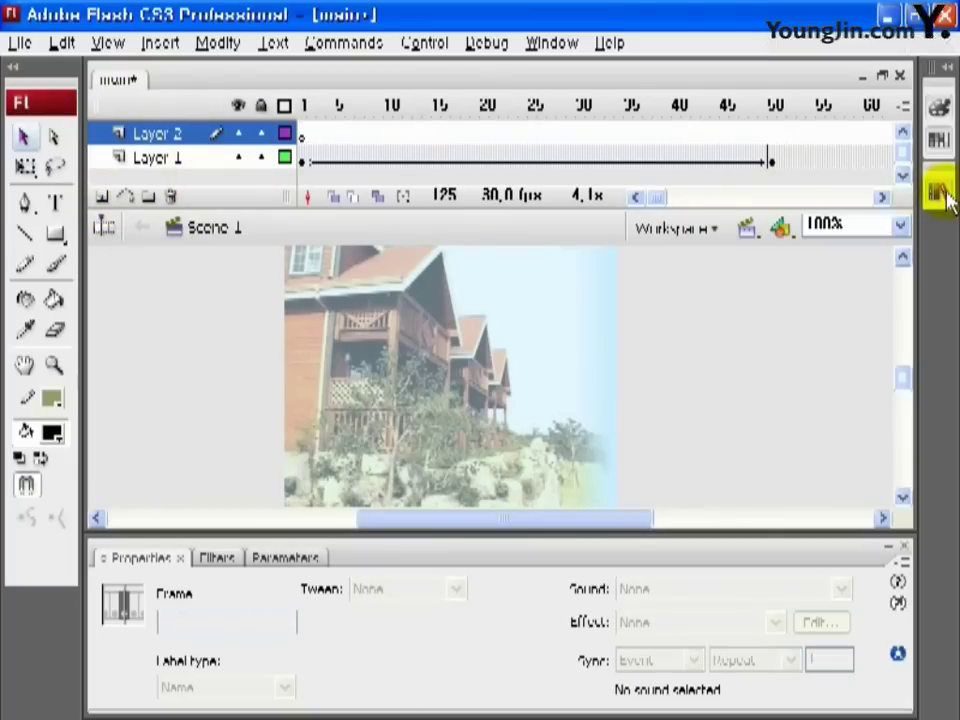
{"action": "left_click_drag", "start_coordinate": [659, 199], "coordinate": [681, 201]}
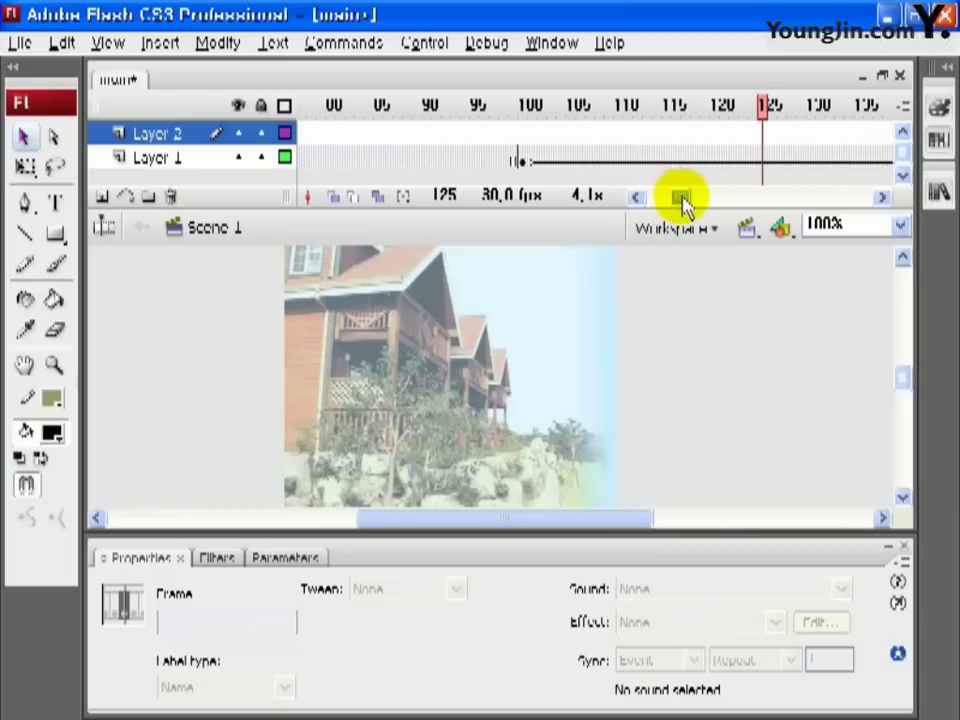
{"action": "left_click", "coordinate": [521, 134]}
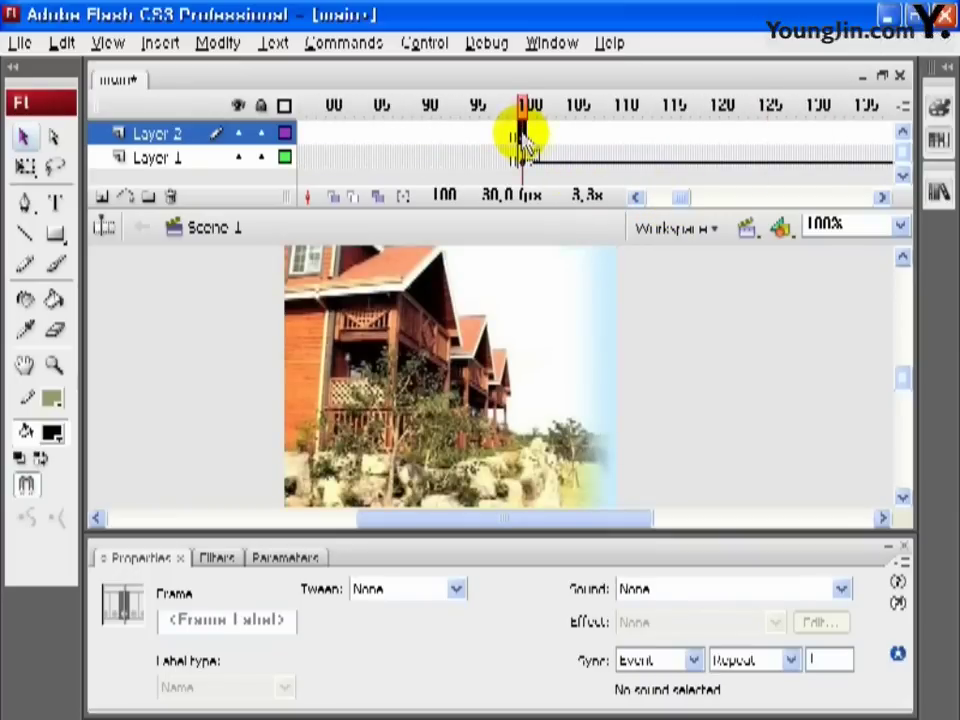
{"action": "key", "text": "F7"}
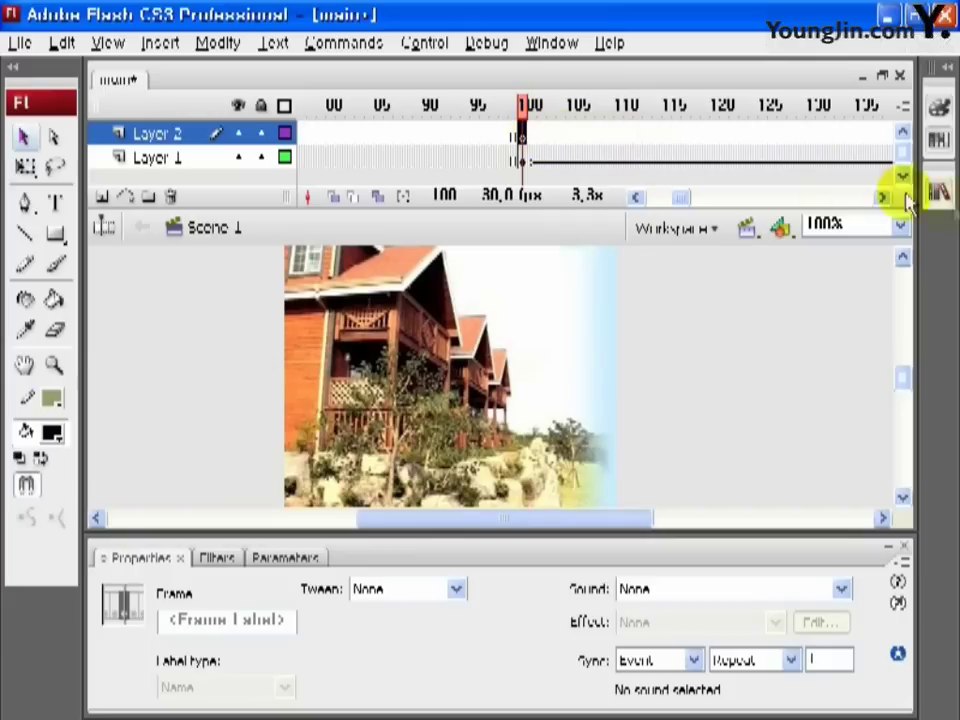
- Place the img2 symbol from the library on the stage at frame 100 of Layer 2, positioned at X 0, Y 0
{"action": "left_click", "coordinate": [938, 190]}
{"action": "left_click", "coordinate": [722, 465]}
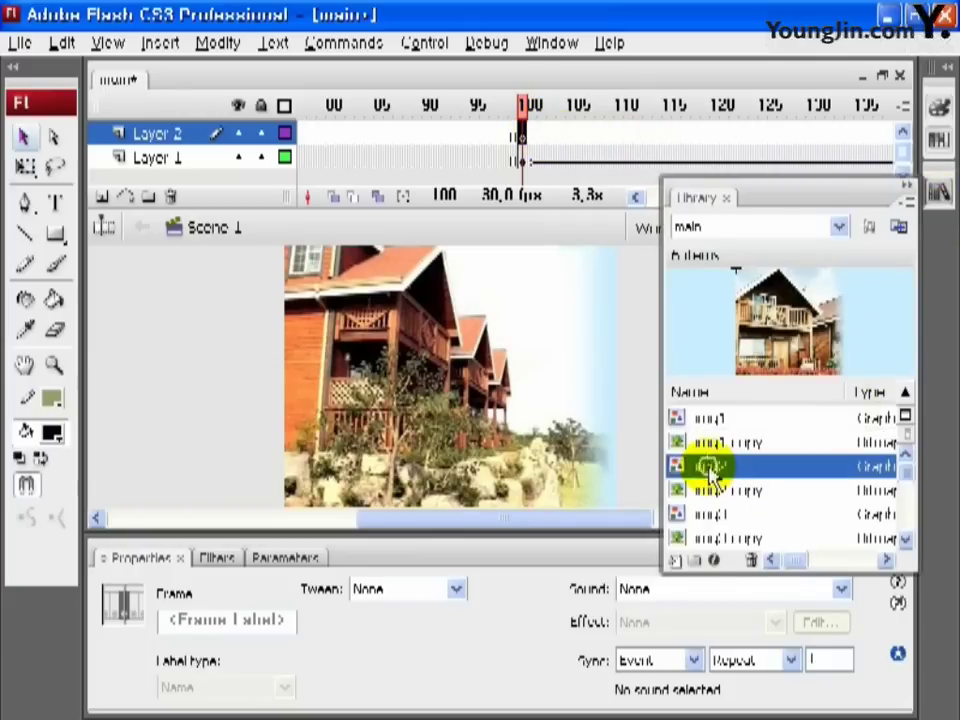
{"action": "left_click_drag", "start_coordinate": [714, 470], "coordinate": [482, 432]}
{"action": "left_click", "coordinate": [253, 657]}
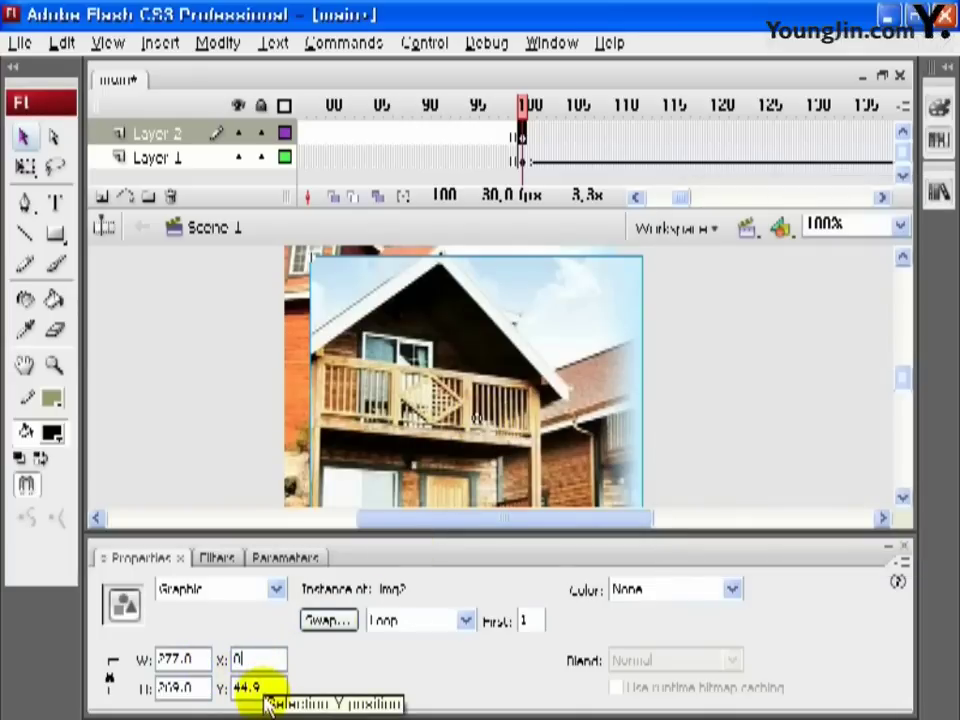
{"action": "left_click", "coordinate": [260, 688]}
{"action": "type", "text": "0"}
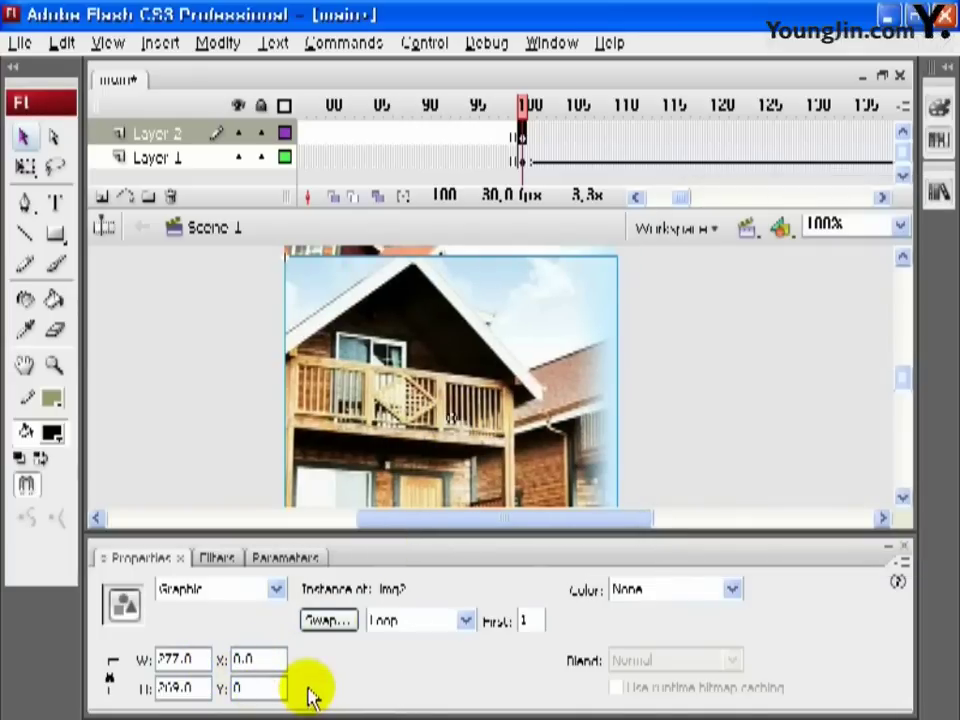
{"action": "key", "text": "Return"}
- Insert keyframes on Layer 2 at frames 150, 200 and 250
{"action": "left_click", "coordinate": [668, 205]}
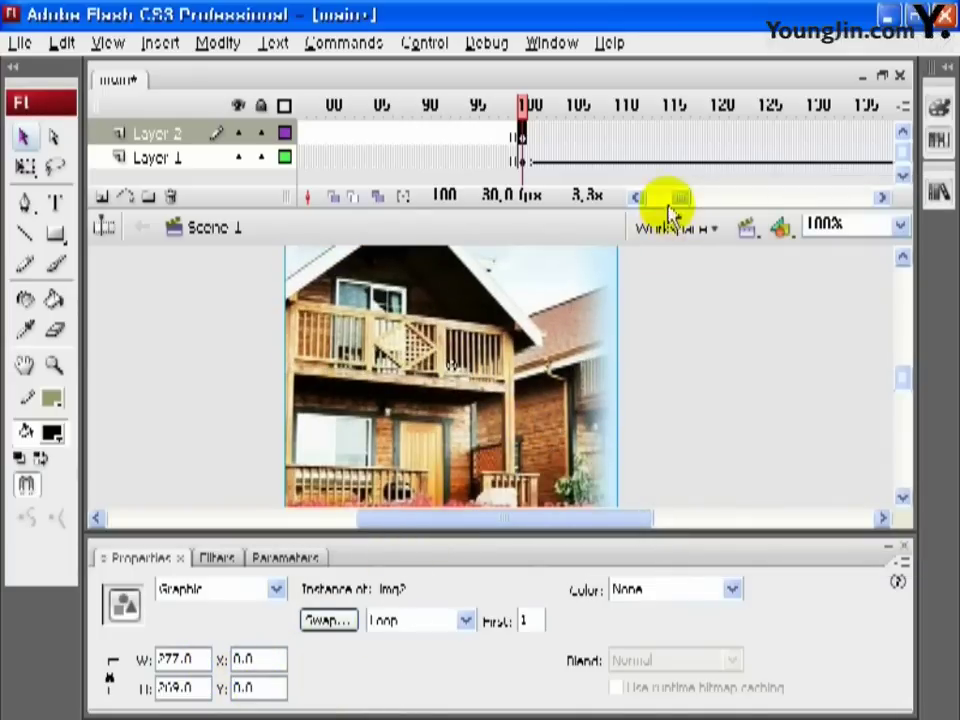
{"action": "left_click", "coordinate": [189, 134]}
{"action": "left_click", "coordinate": [685, 198]}
{"action": "left_click_drag", "start_coordinate": [685, 198], "coordinate": [722, 206]}
{"action": "left_click", "coordinate": [753, 136]}
{"action": "left_click", "coordinate": [645, 133]}
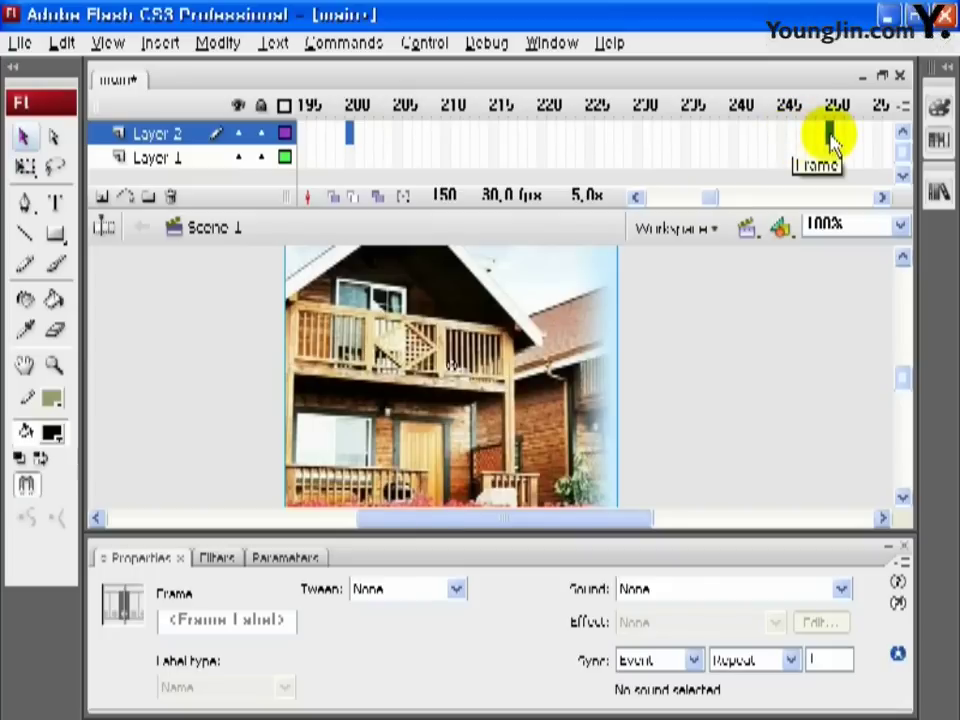
{"action": "left_click", "coordinate": [830, 135]}
{"action": "key", "text": "F6"}
- Apply an Alpha color effect of 0% to the img2 instance at frame 100 of Layer 2
{"action": "left_click_drag", "start_coordinate": [707, 199], "coordinate": [676, 203]}
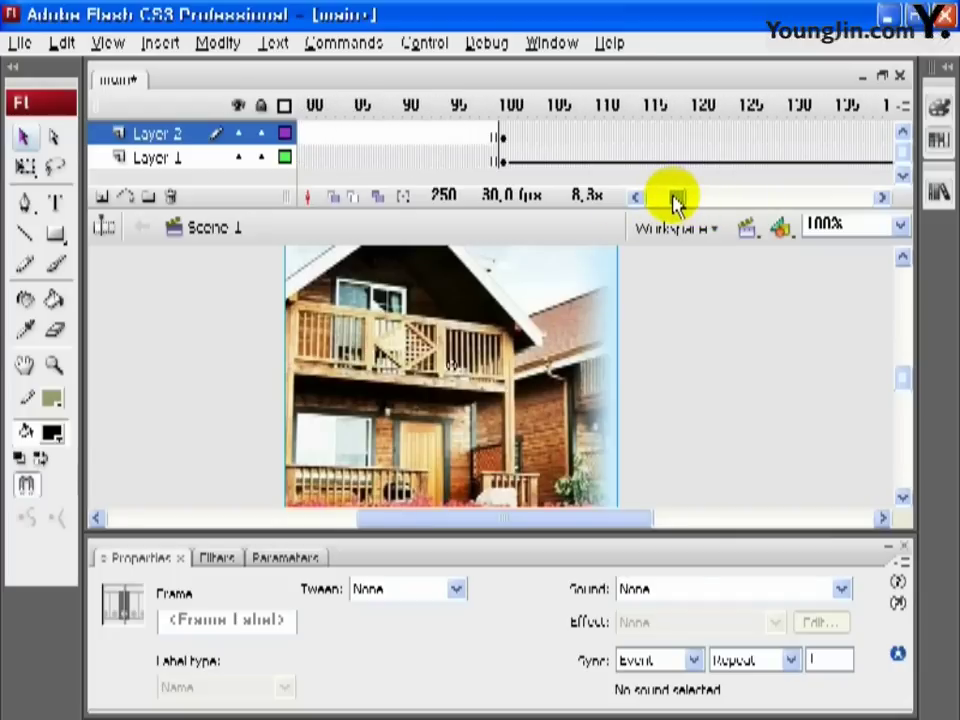
{"action": "left_click", "coordinate": [505, 140]}
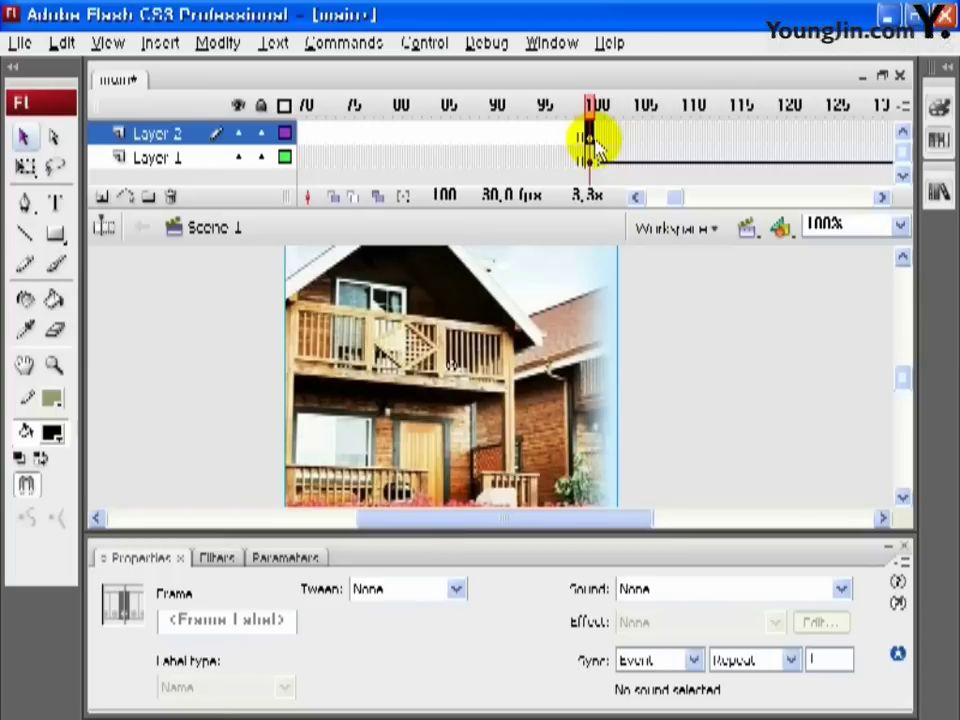
{"action": "left_click", "coordinate": [546, 375]}
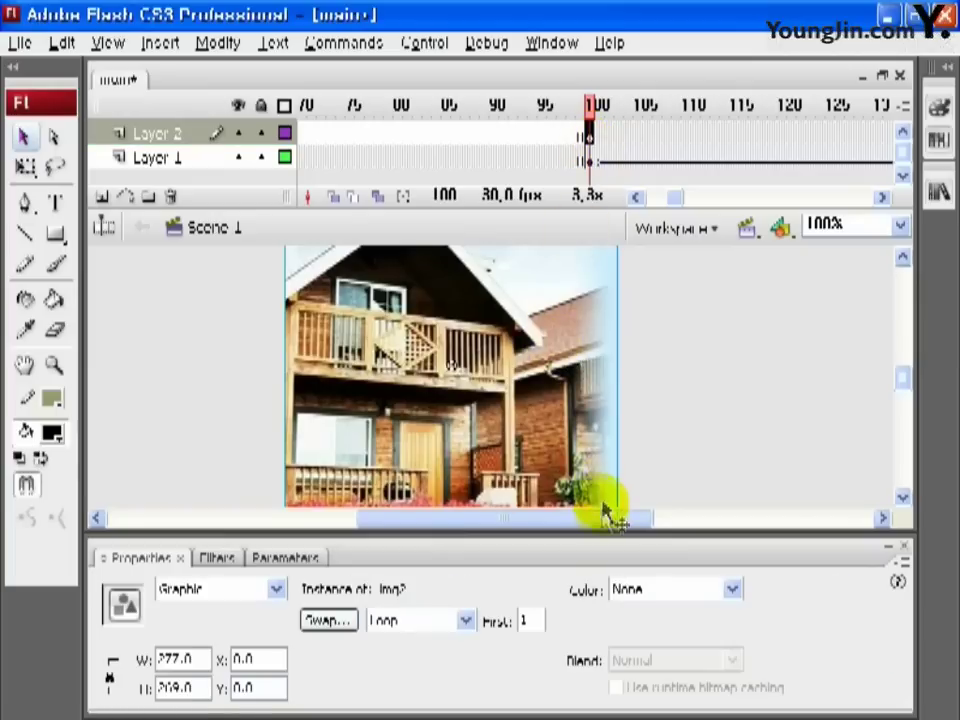
{"action": "left_click", "coordinate": [668, 592]}
{"action": "left_click", "coordinate": [659, 660]}
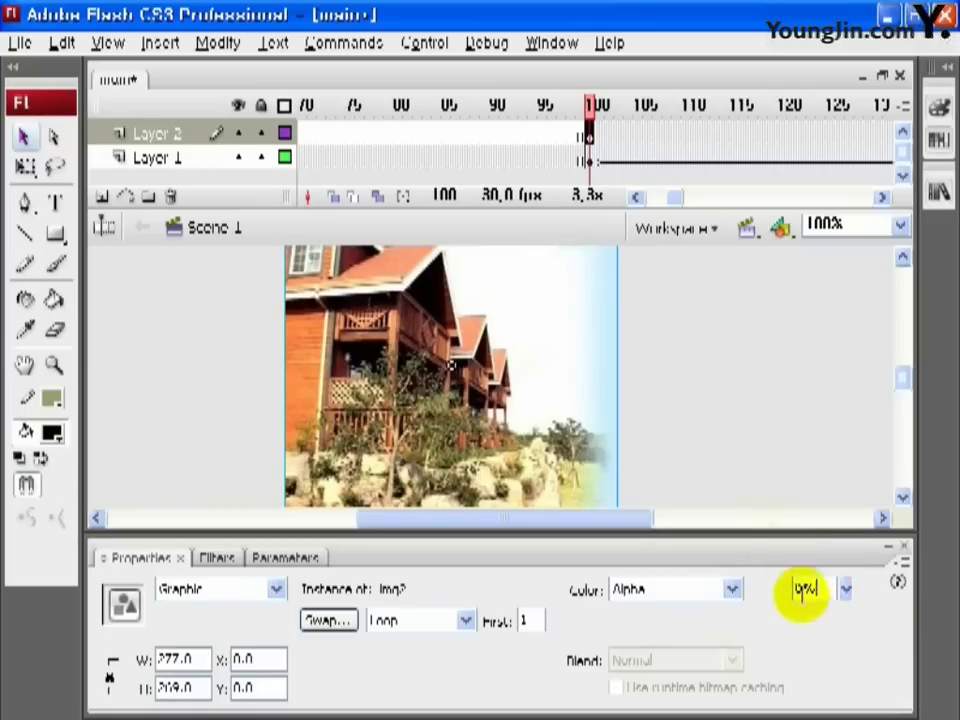
- Apply an Alpha color effect of 0% to the img2 instance at frame 250 of Layer 2
{"action": "left_click_drag", "start_coordinate": [676, 200], "coordinate": [715, 203]}
{"action": "left_click", "coordinate": [656, 135]}
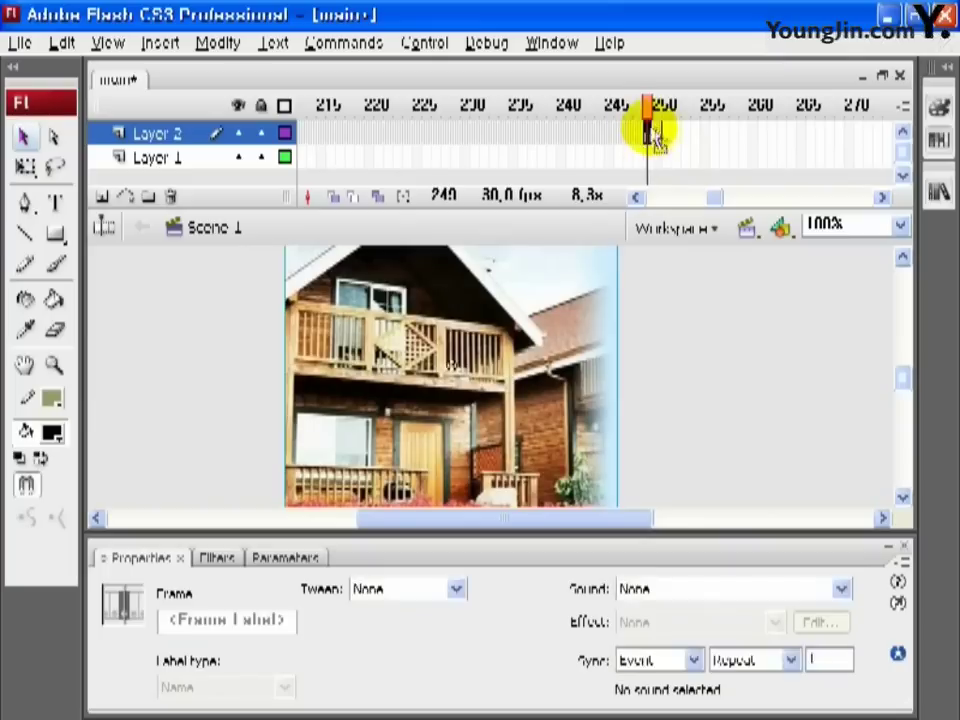
{"action": "left_click", "coordinate": [545, 372]}
{"action": "left_click", "coordinate": [733, 590]}
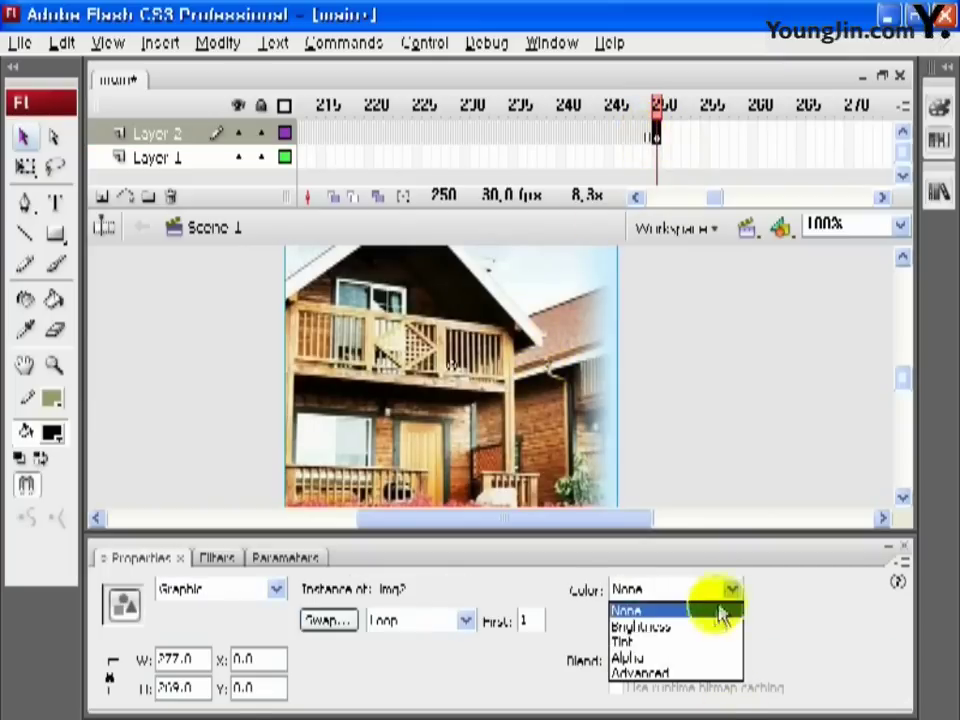
{"action": "left_click", "coordinate": [692, 658]}
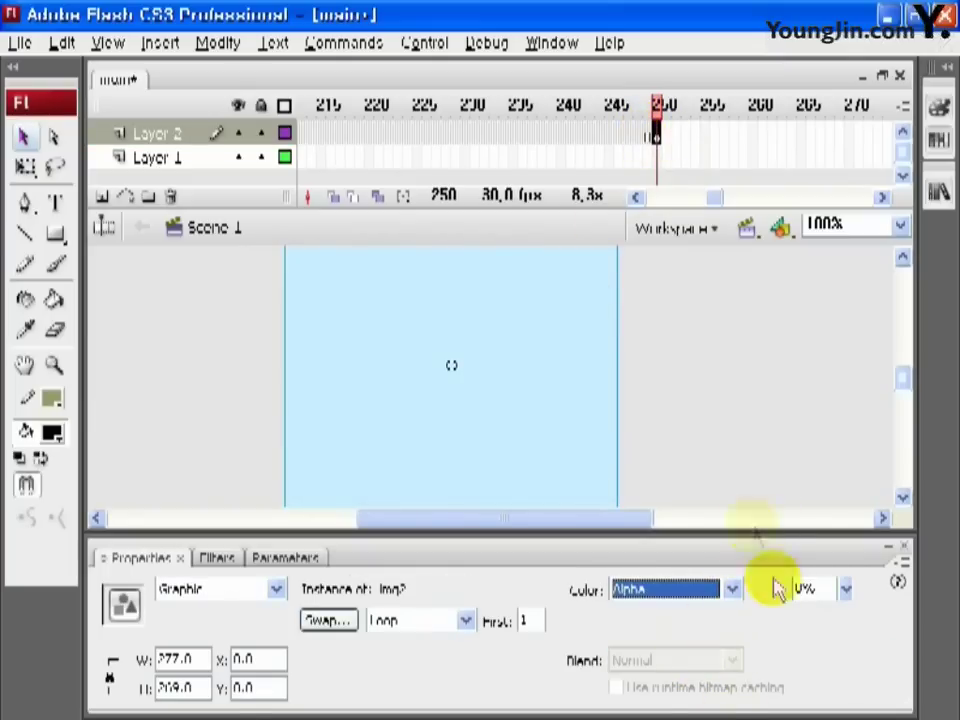
- Create a motion tween on Layer 2 between the keyframes at frames 100 and 150
{"action": "left_click_drag", "start_coordinate": [713, 205], "coordinate": [680, 205]}
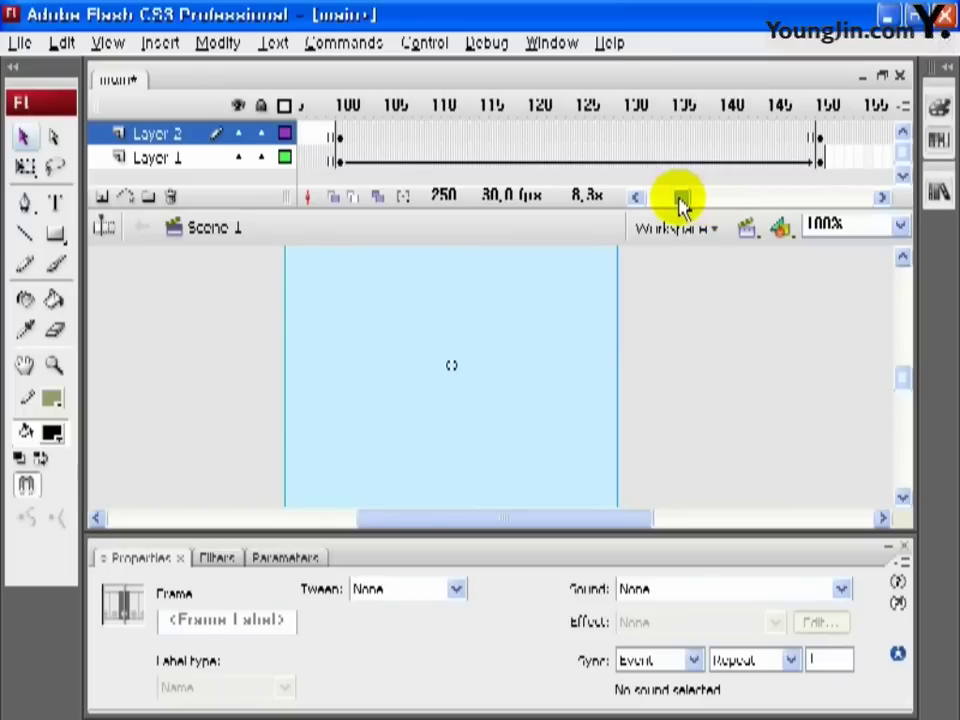
{"action": "left_click", "coordinate": [632, 136]}
{"action": "right_click", "coordinate": [630, 135]}
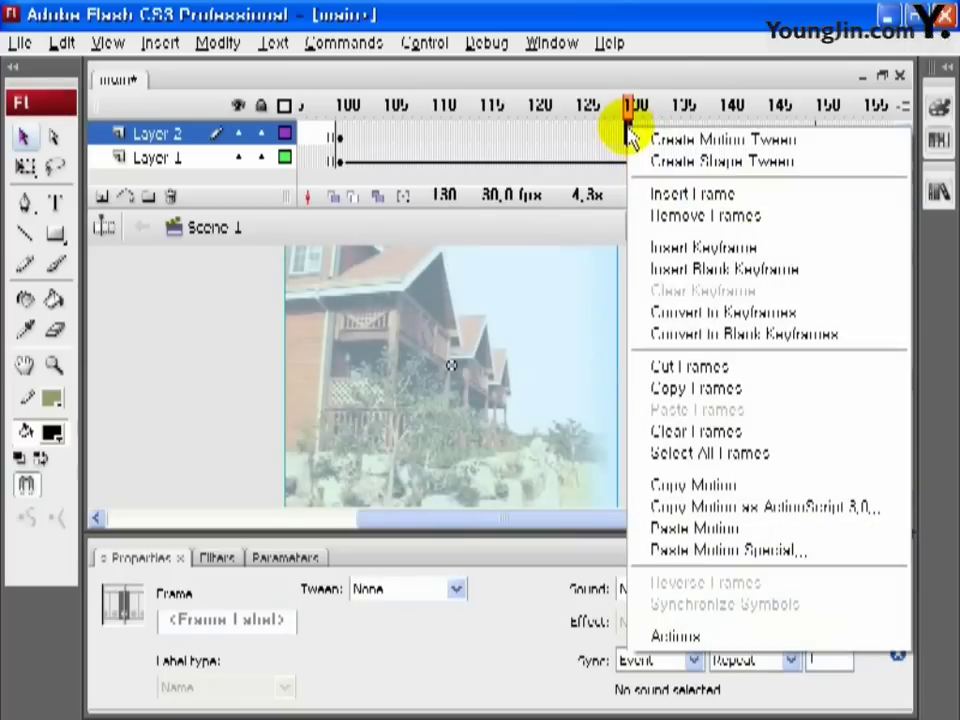
{"action": "left_click", "coordinate": [735, 141]}
- Create a motion tween on Layer 2 between the keyframes at frames 200 and 250
{"action": "left_click_drag", "start_coordinate": [681, 204], "coordinate": [711, 203]}
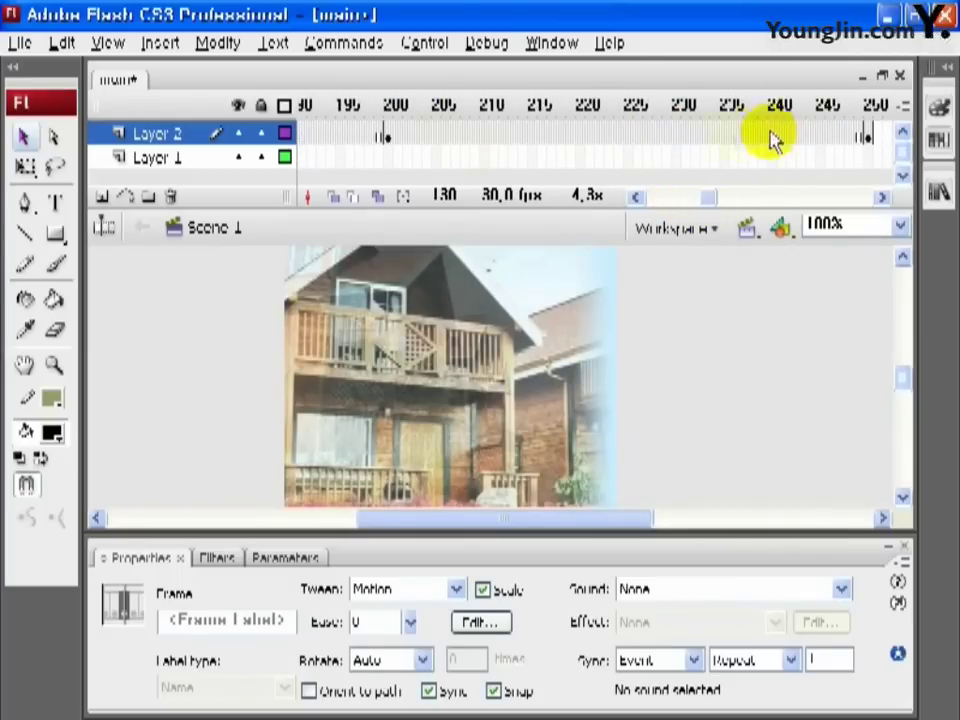
{"action": "left_click", "coordinate": [669, 133]}
{"action": "right_click", "coordinate": [670, 136]}
{"action": "left_click", "coordinate": [680, 145]}
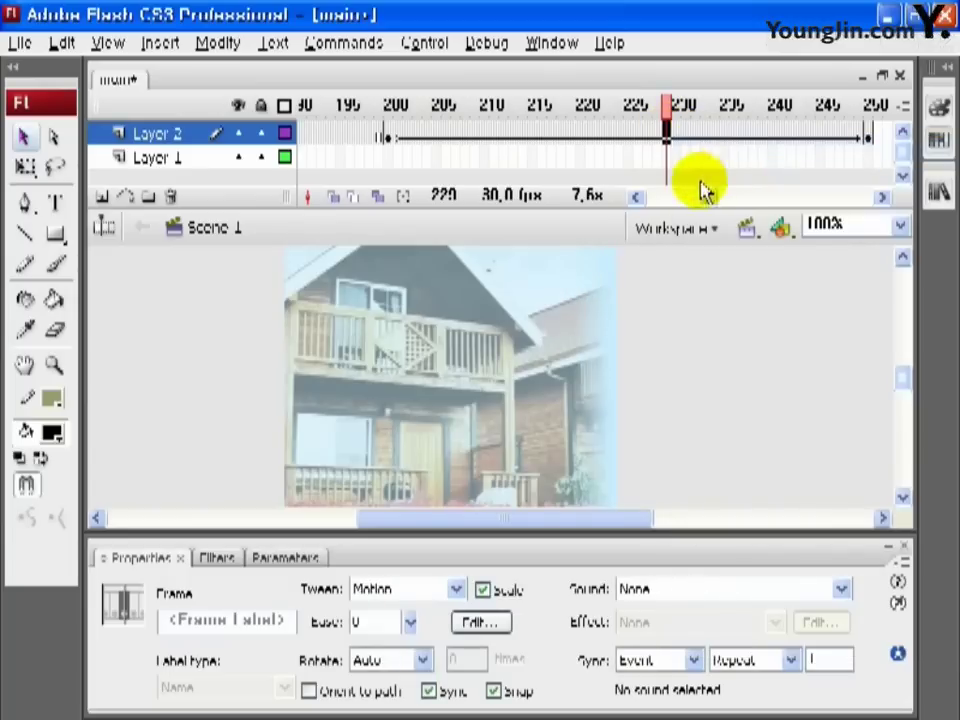
- Add a new layer above Layer 2 and insert a blank keyframe on it at frame 200
{"action": "left_click_drag", "start_coordinate": [713, 201], "coordinate": [637, 203]}
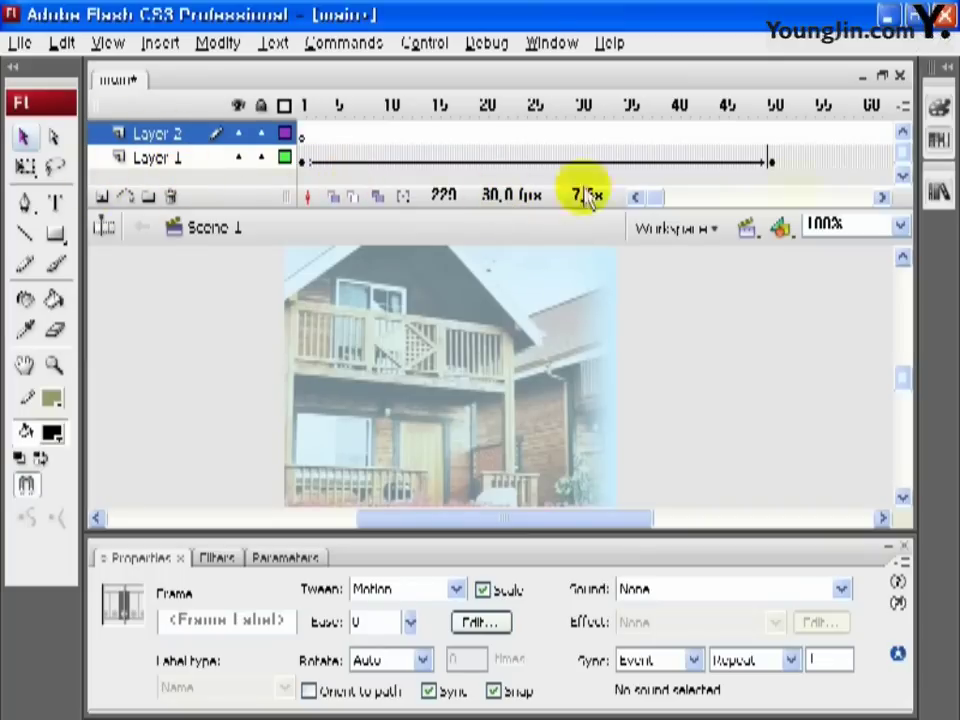
{"action": "left_click", "coordinate": [937, 191]}
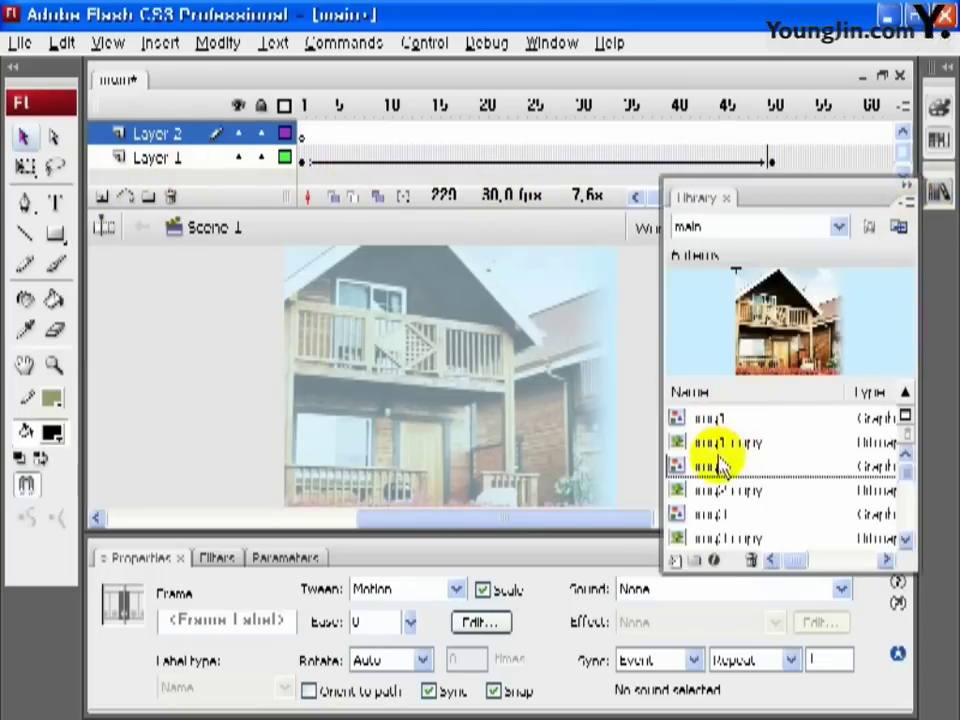
{"action": "left_click", "coordinate": [650, 199]}
{"action": "left_click_drag", "start_coordinate": [655, 199], "coordinate": [699, 201]}
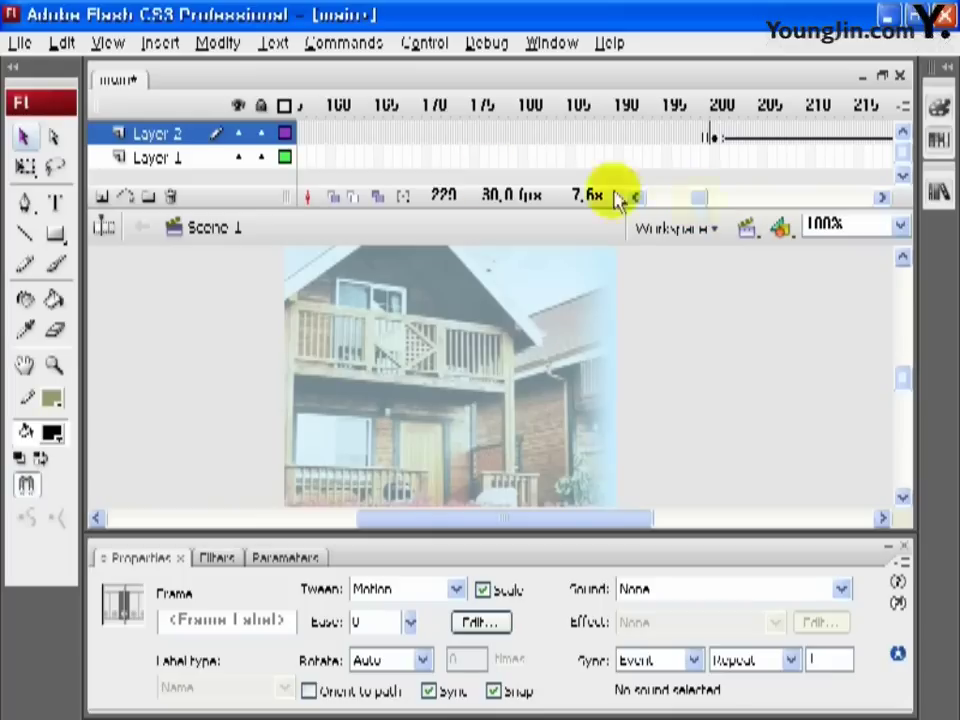
{"action": "left_click", "coordinate": [104, 197]}
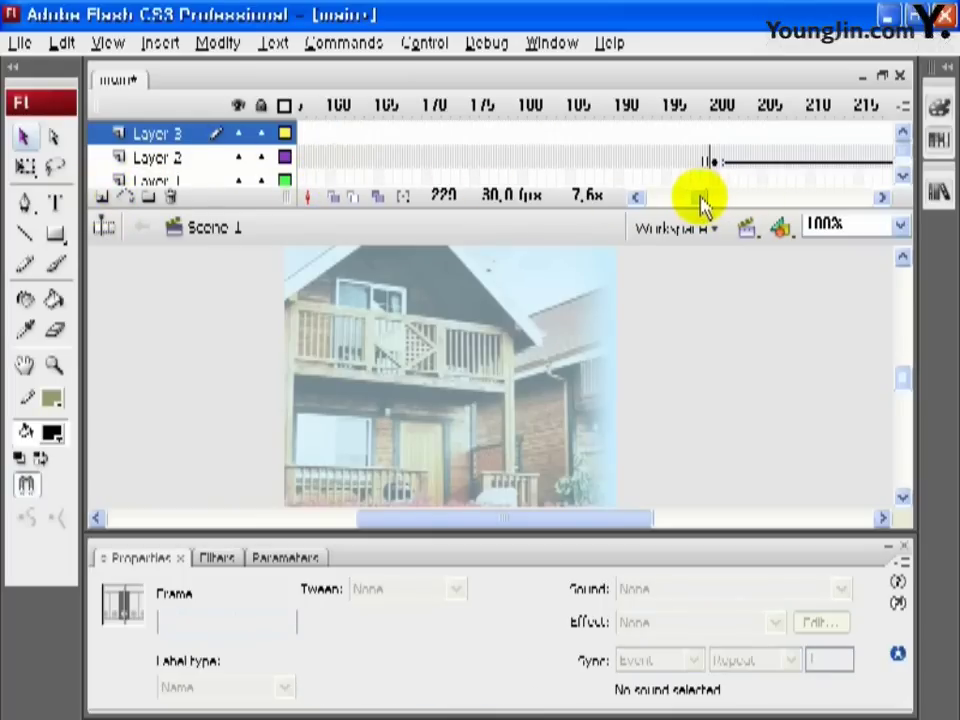
{"action": "left_click", "coordinate": [714, 134]}
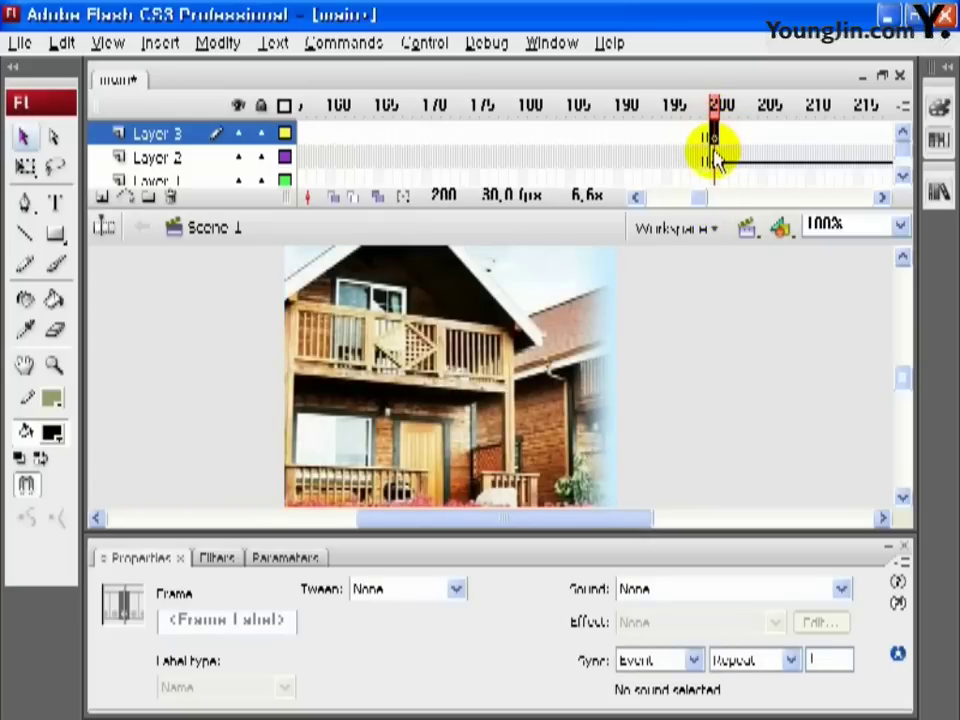
- Place the img3 symbol from the library on the stage at frame 200 of Layer 3, positioned at X 0, Y 0
{"action": "left_click", "coordinate": [938, 190]}
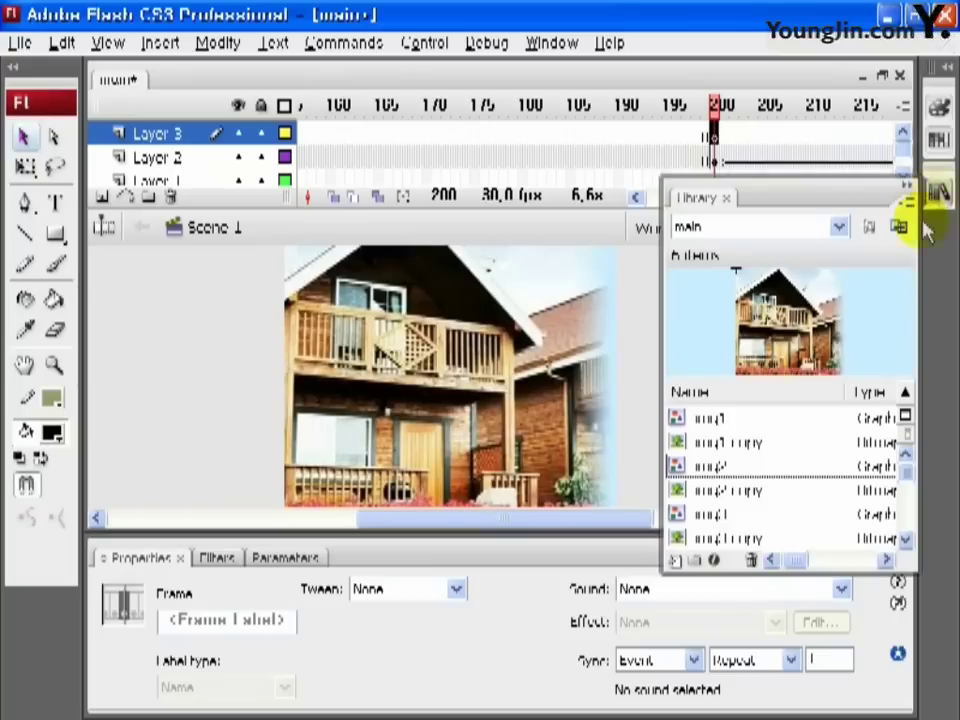
{"action": "left_click_drag", "start_coordinate": [724, 514], "coordinate": [500, 415]}
{"action": "left_click", "coordinate": [245, 660]}
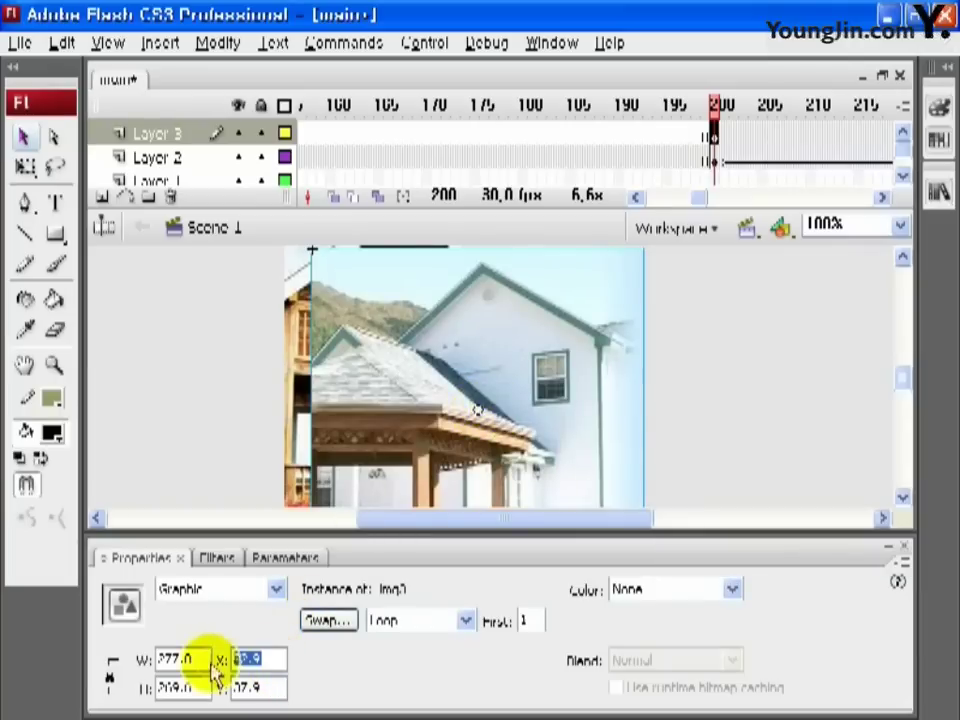
{"action": "key", "text": "Tab"}
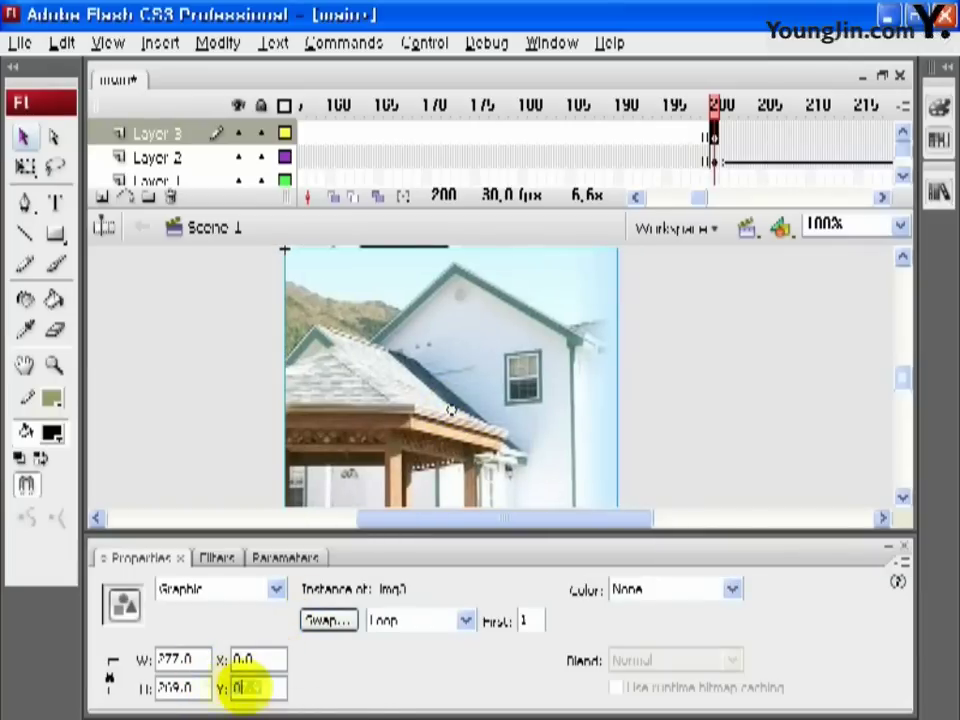
{"action": "type", "text": "0"}
{"action": "key", "text": "Return"}
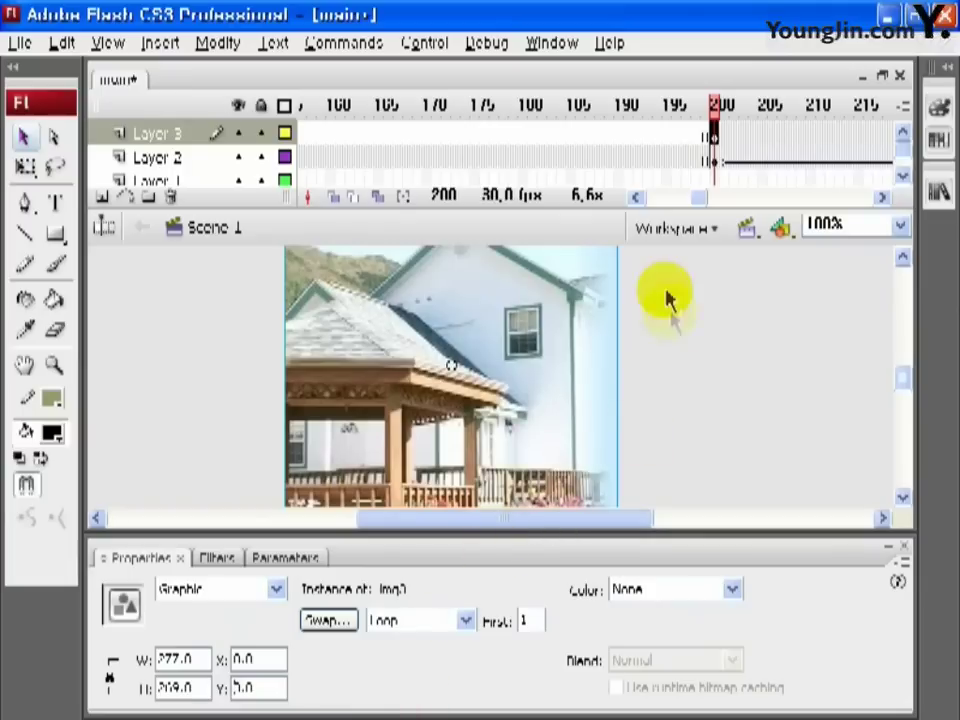
- Insert keyframes on Layer 3 at frames 250, 300 and 350
{"action": "left_click_drag", "start_coordinate": [606, 518], "coordinate": [584, 524]}
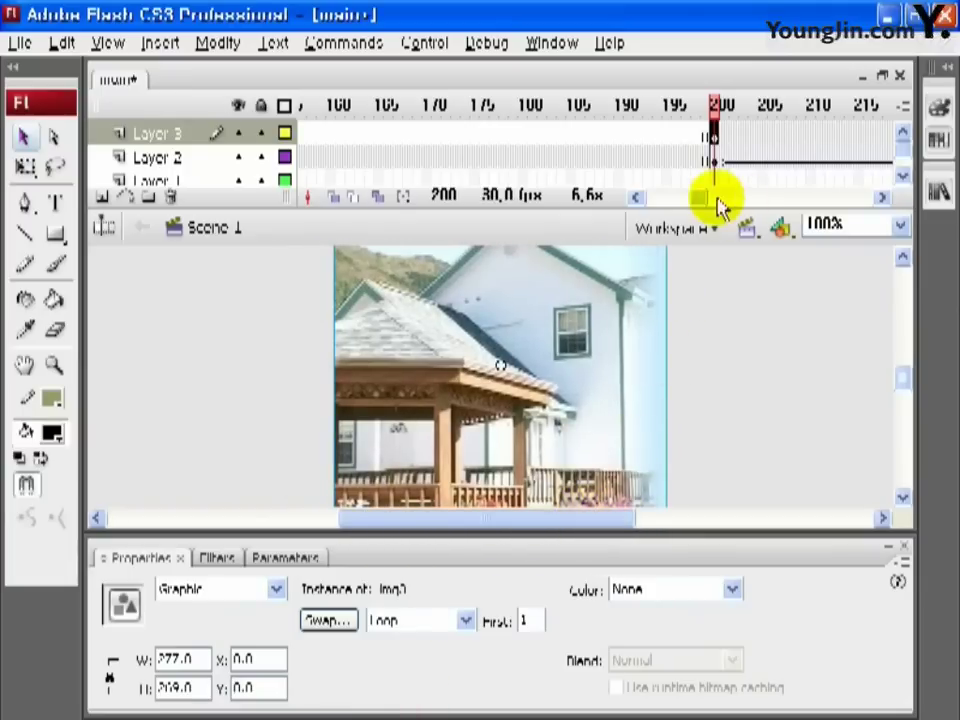
{"action": "left_click", "coordinate": [720, 198]}
{"action": "left_click", "coordinate": [714, 199]}
{"action": "left_click", "coordinate": [725, 199]}
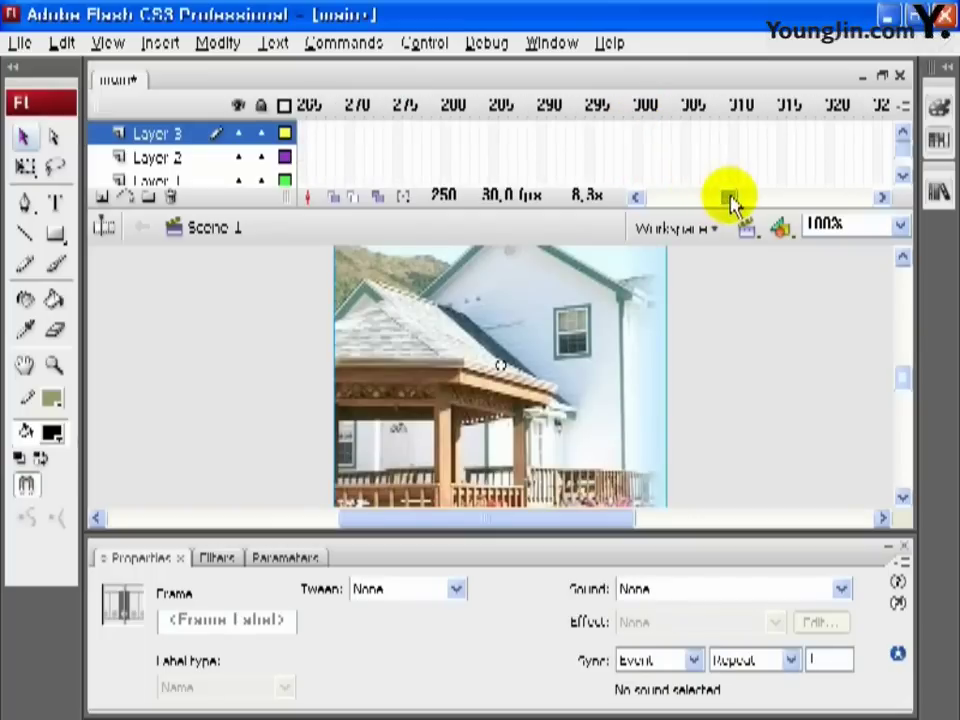
{"action": "left_click", "coordinate": [746, 199]}
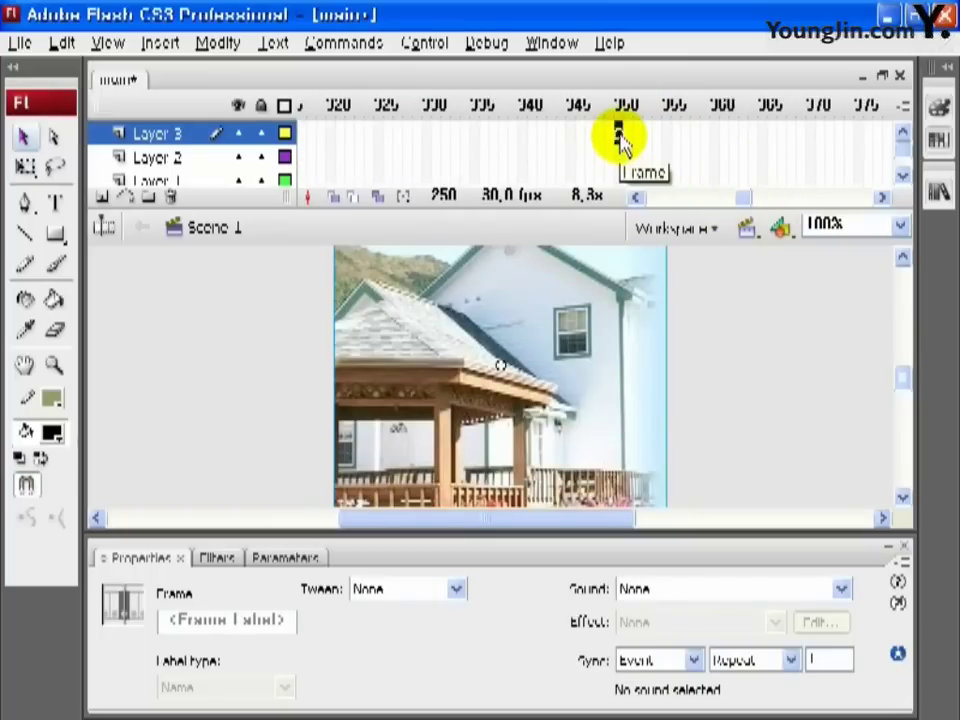
{"action": "left_click", "coordinate": [620, 138]}
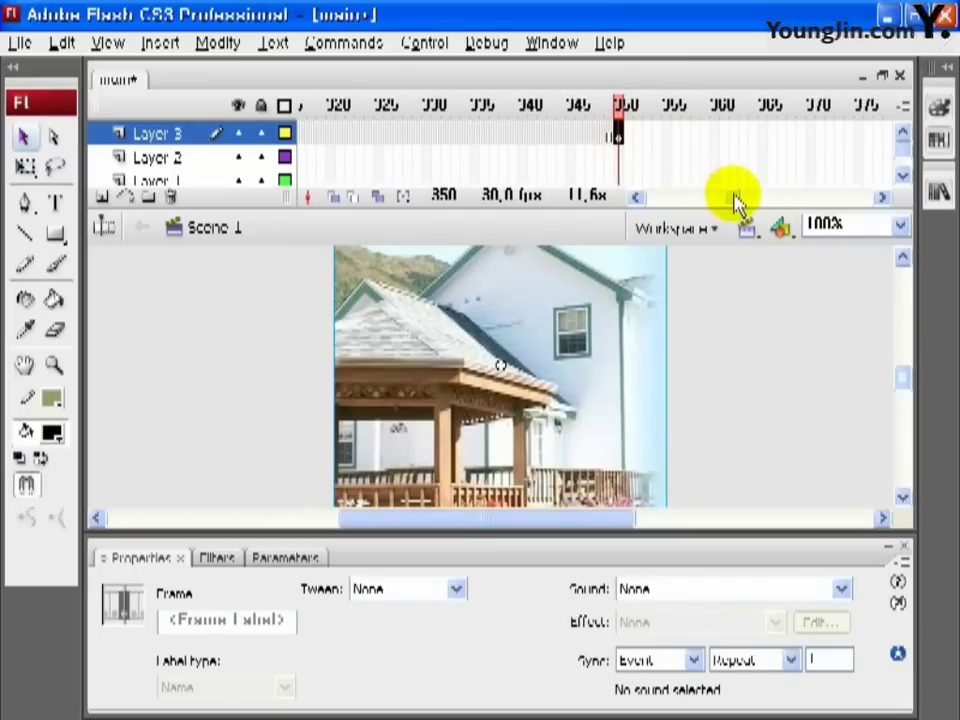
- Apply an Alpha color effect to the img3 instance at frame 200 of Layer 3
{"action": "left_click_drag", "start_coordinate": [733, 199], "coordinate": [698, 199]}
{"action": "left_click", "coordinate": [483, 140]}
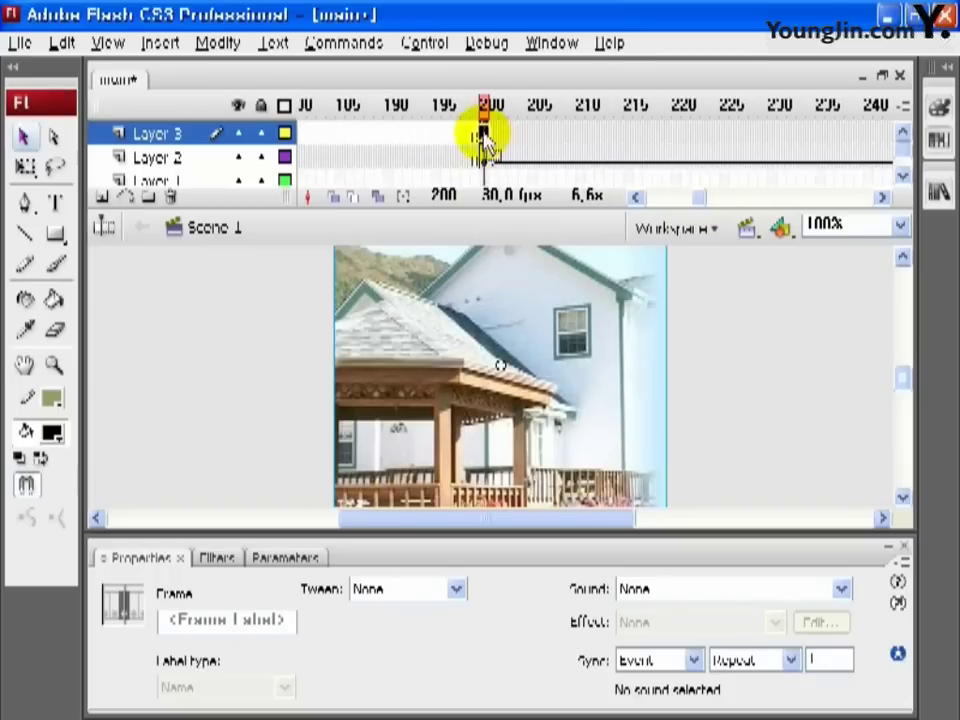
{"action": "left_click", "coordinate": [497, 350]}
{"action": "left_click", "coordinate": [675, 591]}
{"action": "left_click", "coordinate": [676, 660]}
- Apply an Alpha color effect of 0% to the img3 instance at frame 350 of Layer 3
{"action": "left_click_drag", "start_coordinate": [703, 199], "coordinate": [735, 199]}
{"action": "left_click", "coordinate": [673, 138]}
{"action": "left_click", "coordinate": [525, 396]}
{"action": "left_click", "coordinate": [699, 591]}
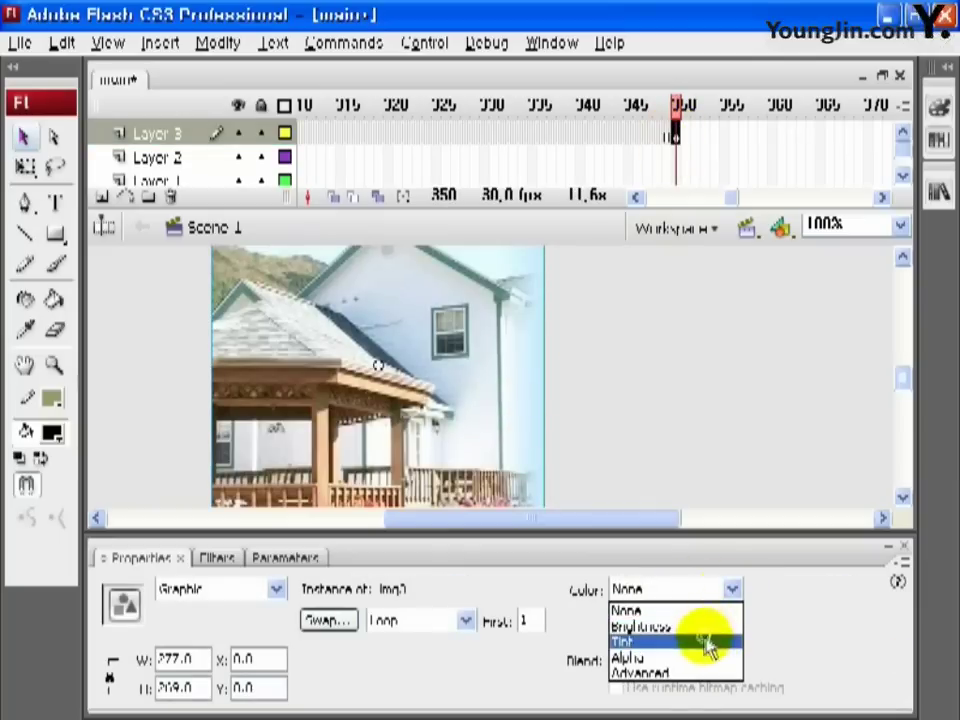
{"action": "left_click", "coordinate": [704, 660]}
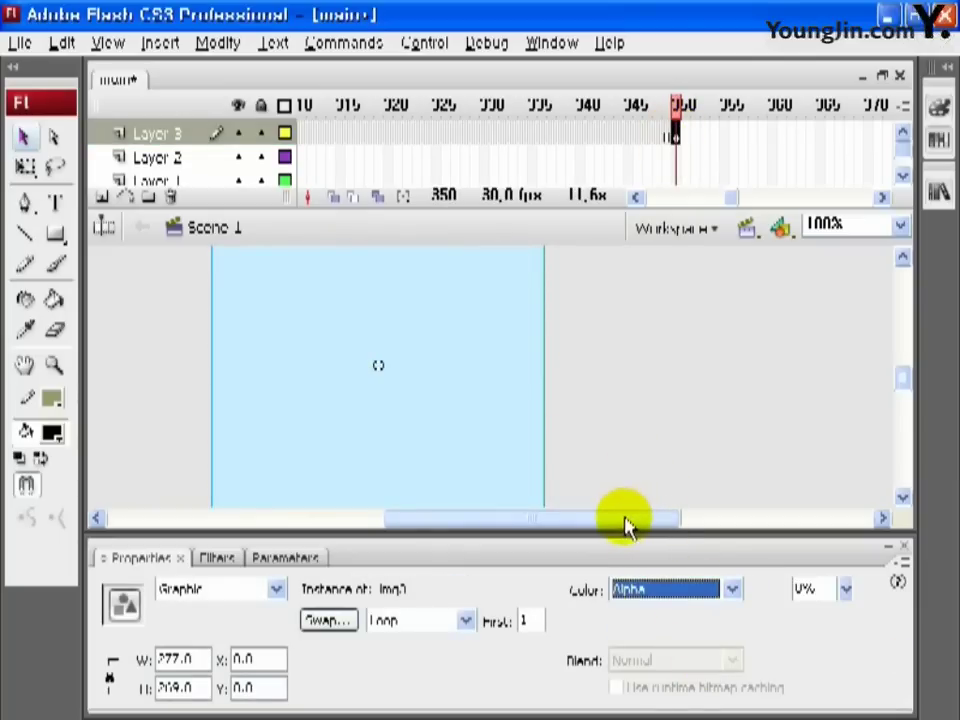
- Create a motion tween on Layer 3 between the keyframes at frames 200 and 250
{"action": "left_click_drag", "start_coordinate": [739, 203], "coordinate": [700, 203]}
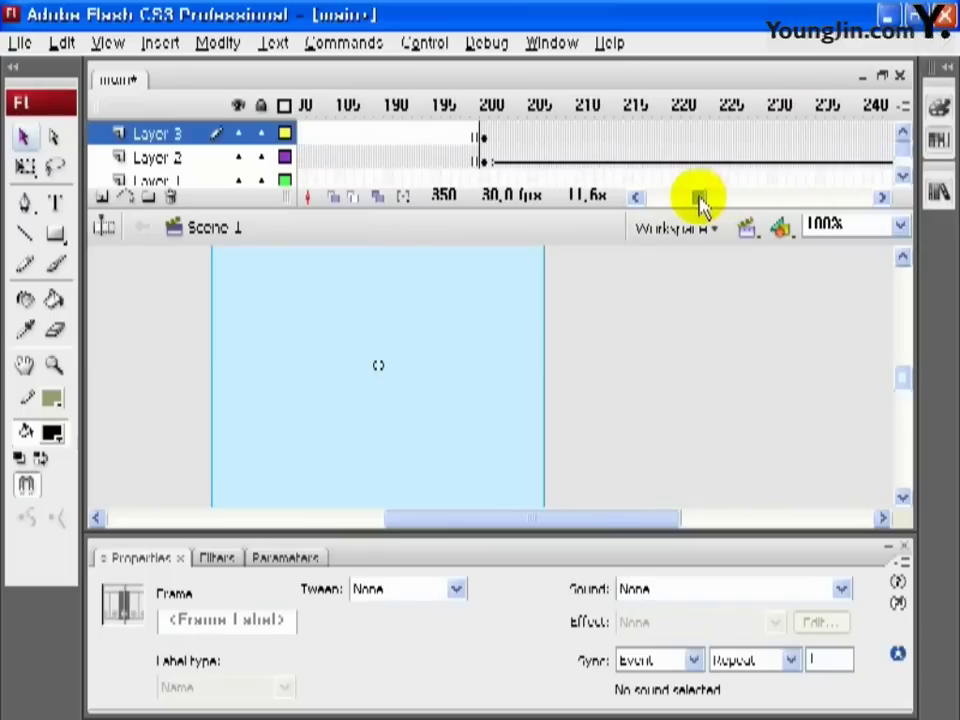
{"action": "left_click_drag", "start_coordinate": [624, 527], "coordinate": [596, 514]}
{"action": "left_click", "coordinate": [596, 505]}
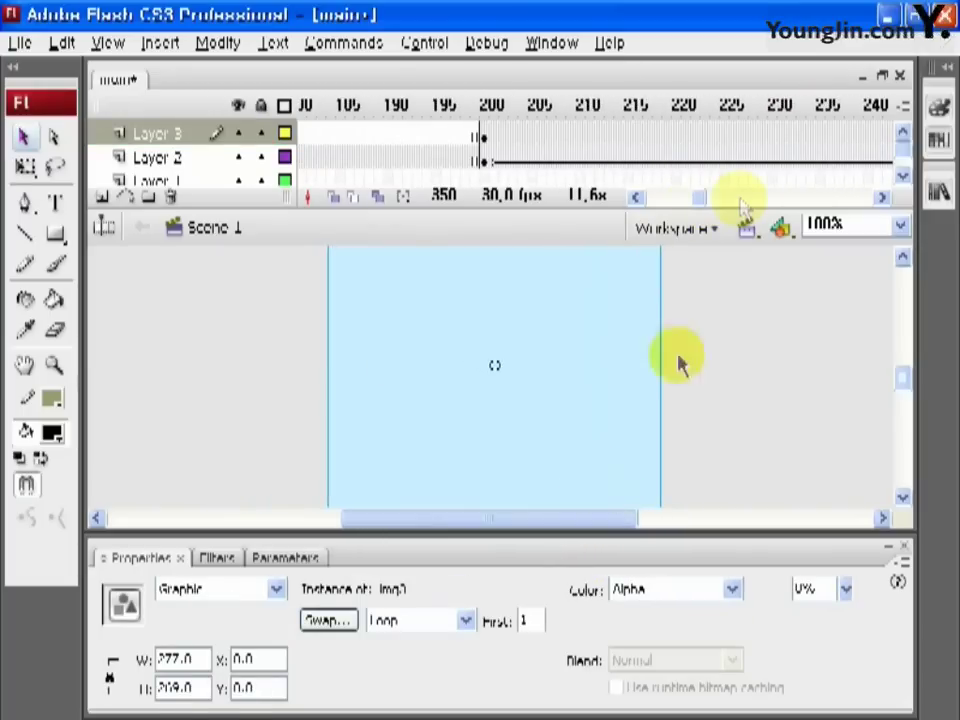
{"action": "left_click_drag", "start_coordinate": [697, 203], "coordinate": [703, 205]}
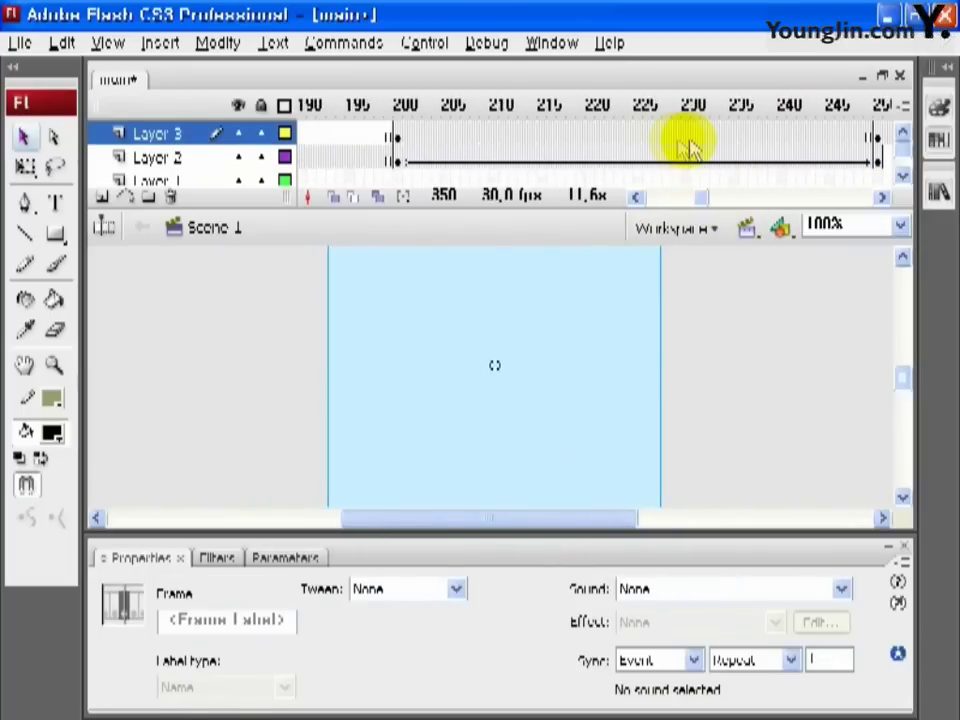
{"action": "left_click", "coordinate": [648, 140]}
{"action": "right_click", "coordinate": [645, 140]}
{"action": "left_click", "coordinate": [662, 146]}
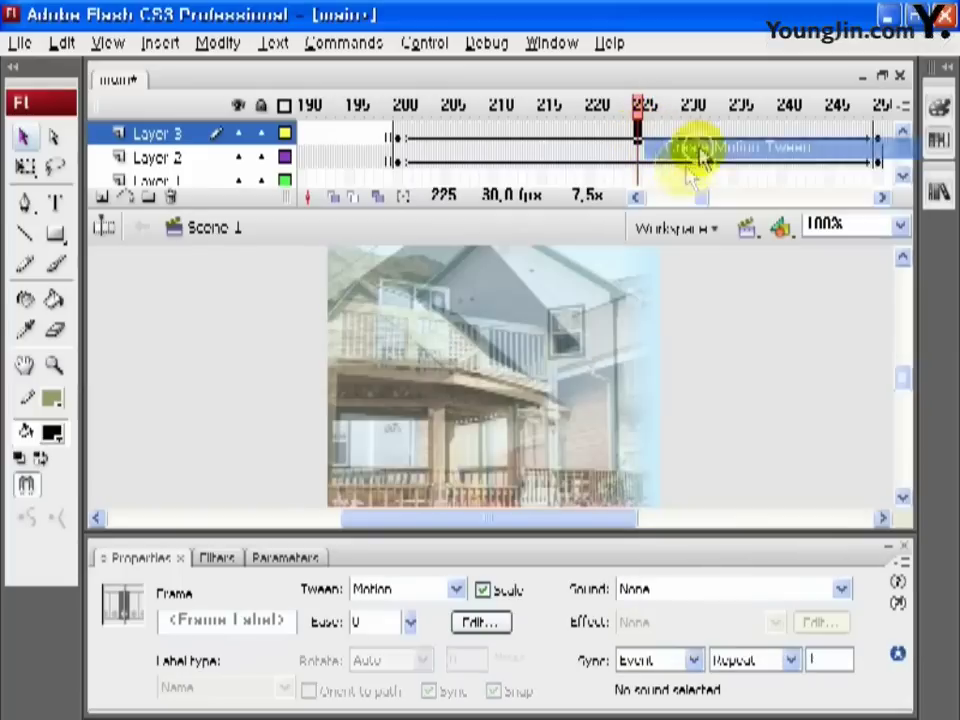
- Create a motion tween on Layer 3 between the keyframes at frames 300 and 350
{"action": "left_click_drag", "start_coordinate": [700, 203], "coordinate": [731, 207]}
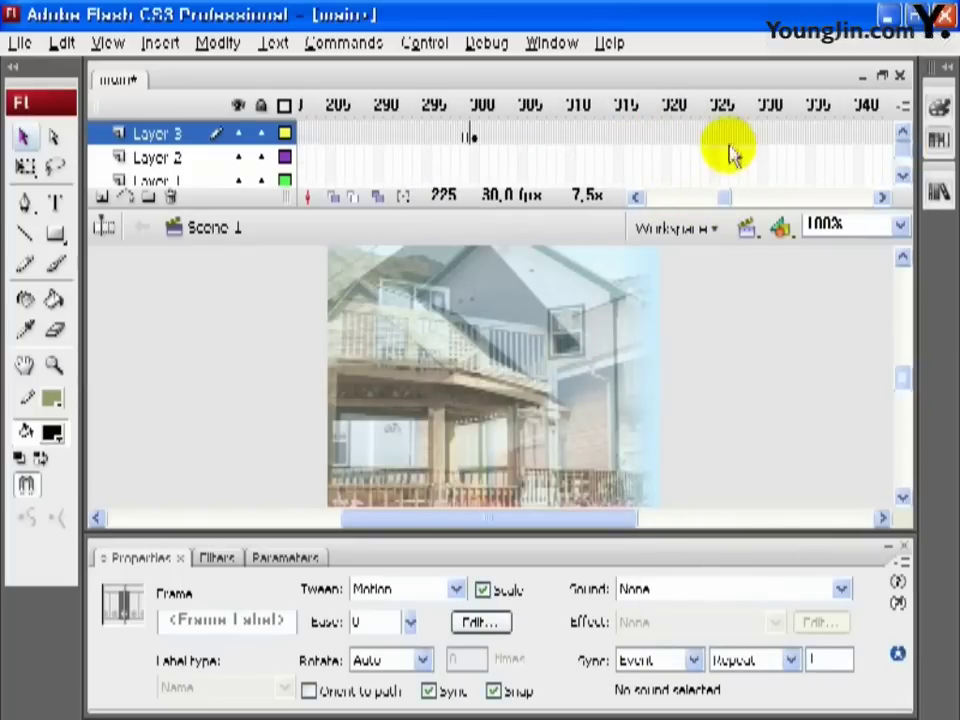
{"action": "left_click", "coordinate": [726, 134]}
{"action": "right_click", "coordinate": [725, 136]}
{"action": "left_click", "coordinate": [632, 150]}
- Test the movie and move its preview window aside to watch the house images crossfade
{"action": "left_click_drag", "start_coordinate": [729, 203], "coordinate": [625, 205]}
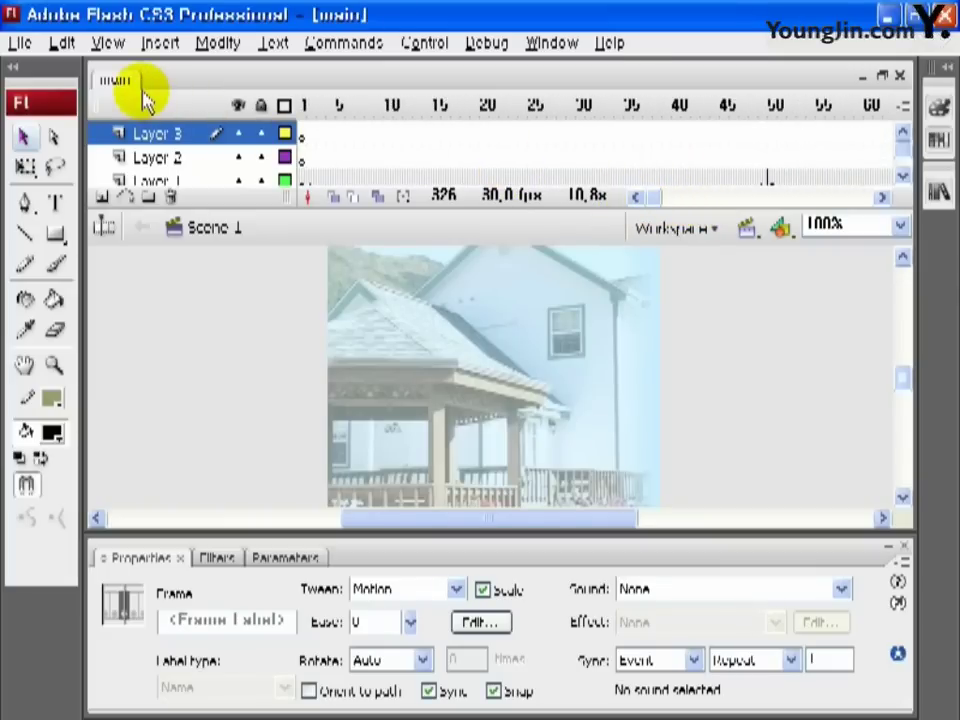
{"action": "left_click", "coordinate": [415, 48]}
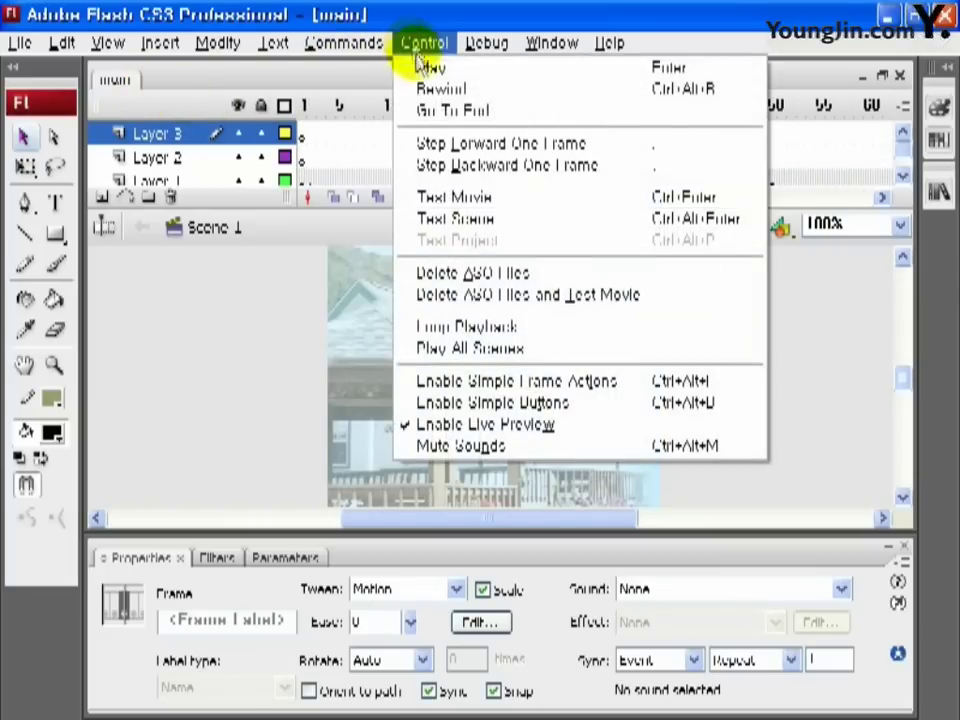
{"action": "left_click", "coordinate": [429, 197]}
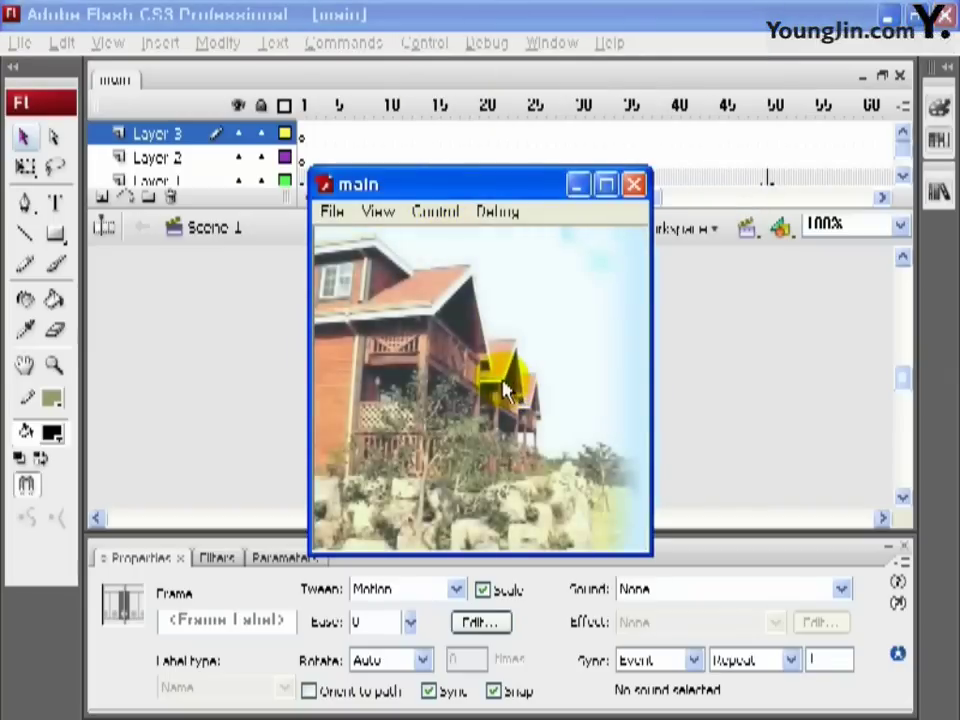
{"action": "left_click_drag", "start_coordinate": [487, 193], "coordinate": [697, 205]}
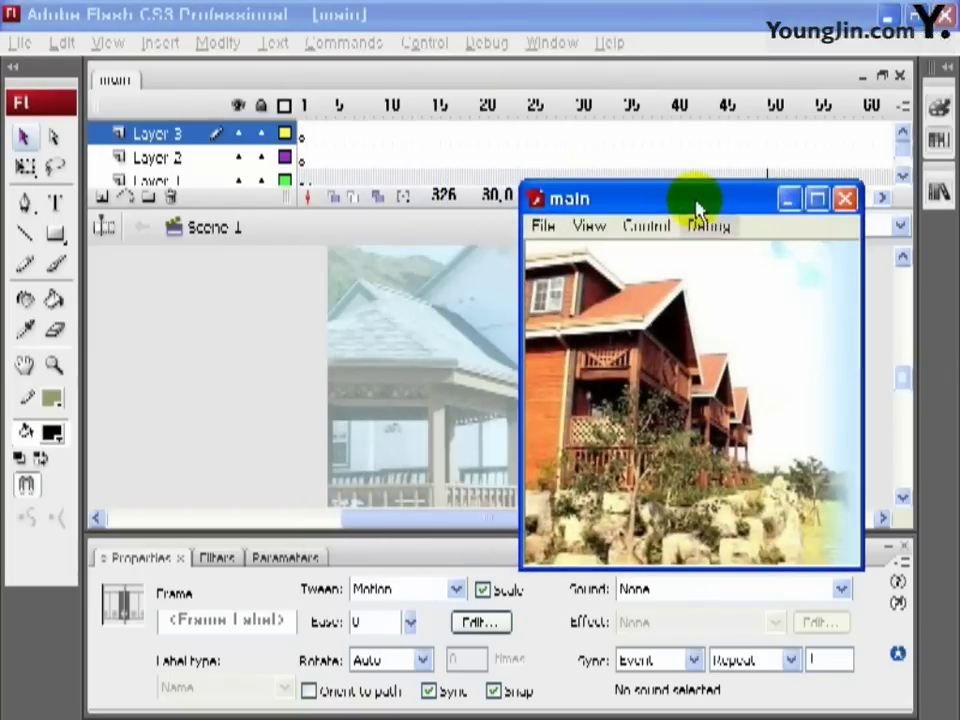